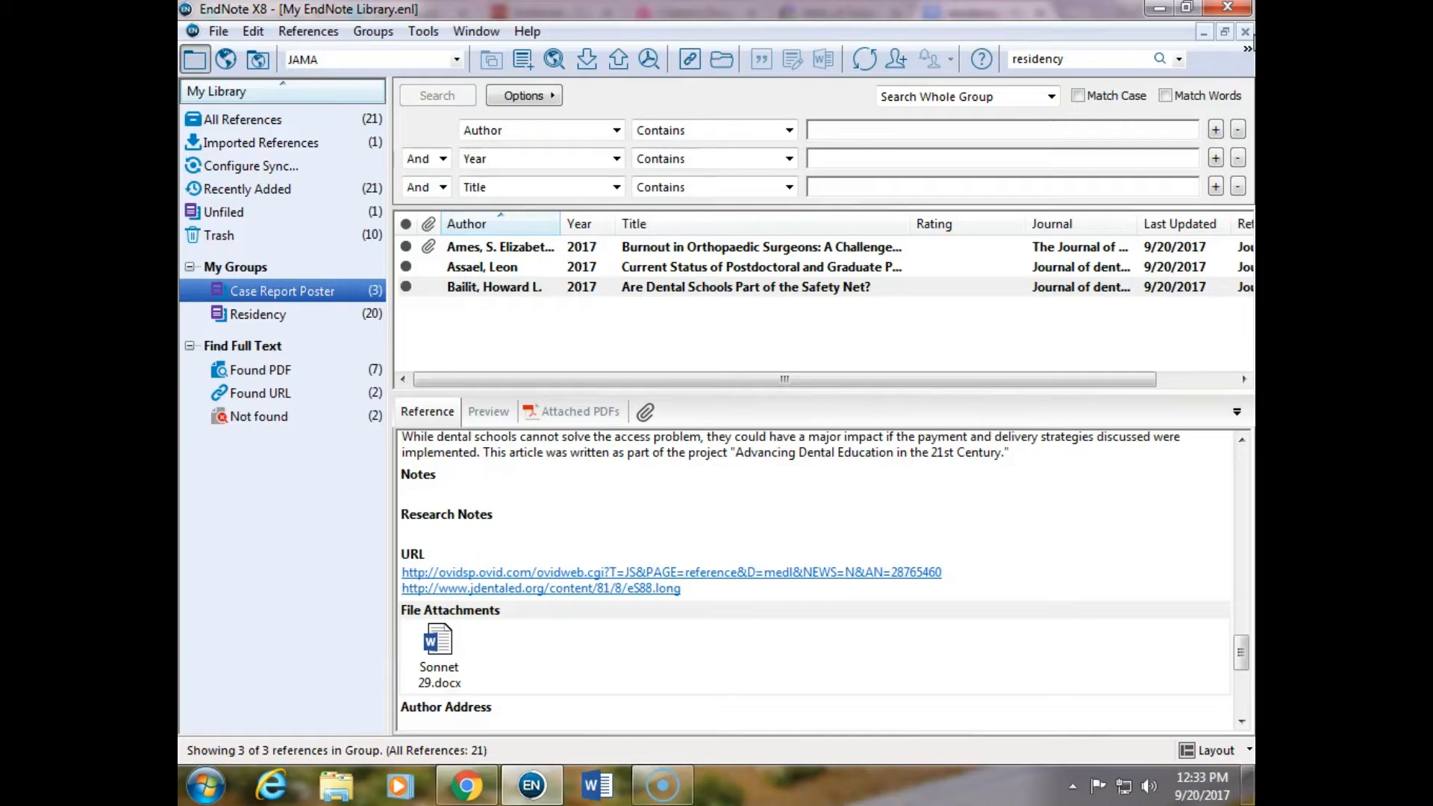
Clear the open windows off the desktop and open the document Sonnet 29.docx in Word
click(1161, 9)
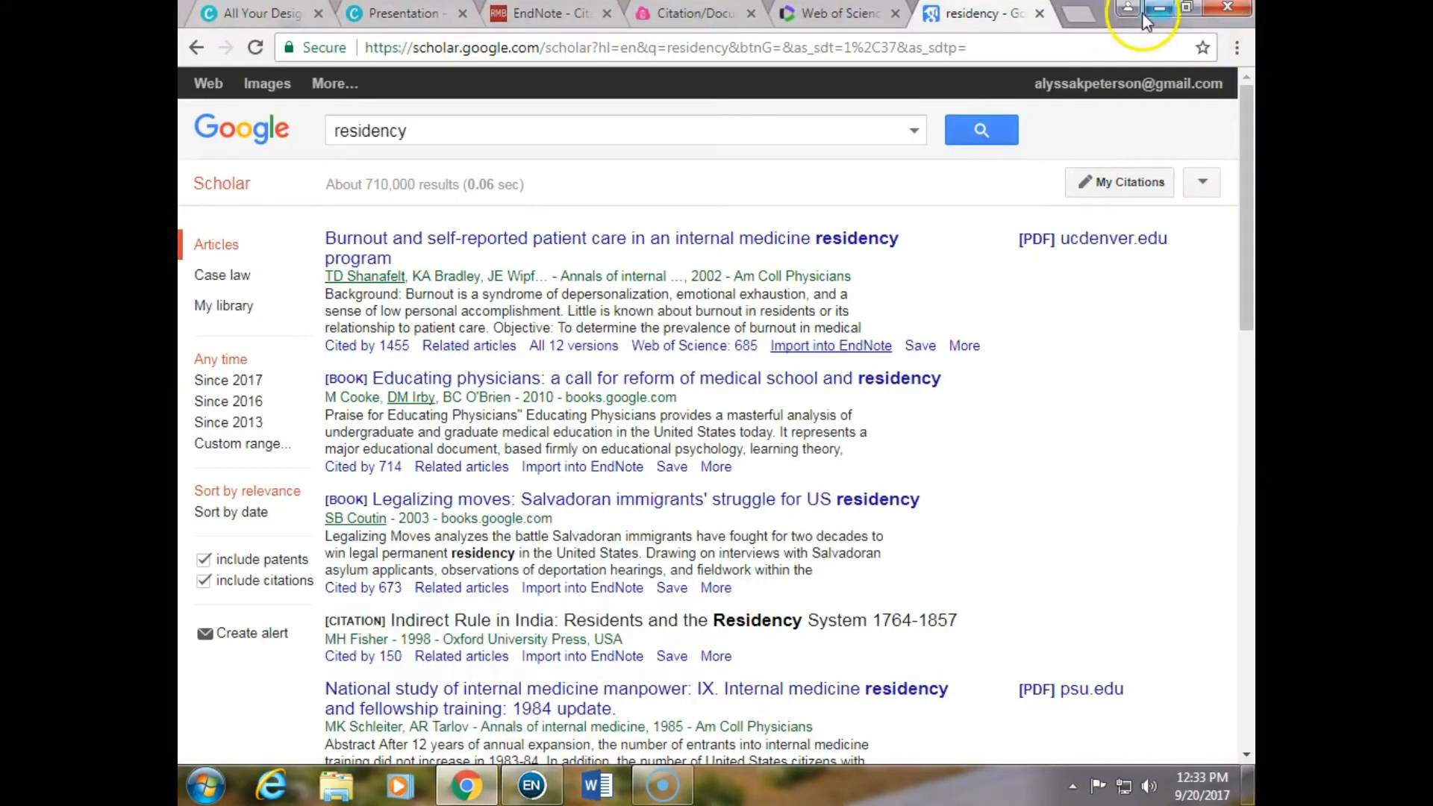
click(1159, 9)
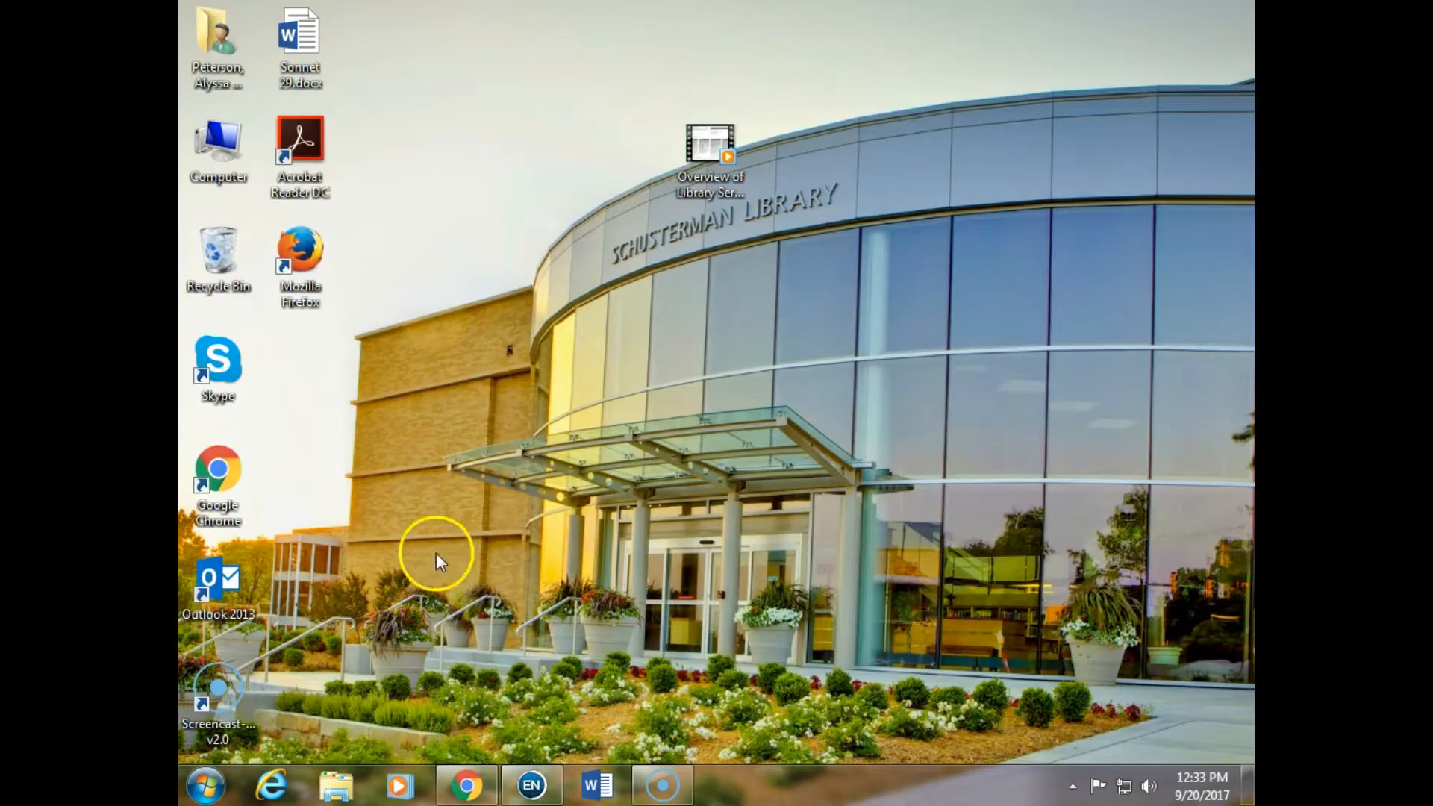
double_click(300, 42)
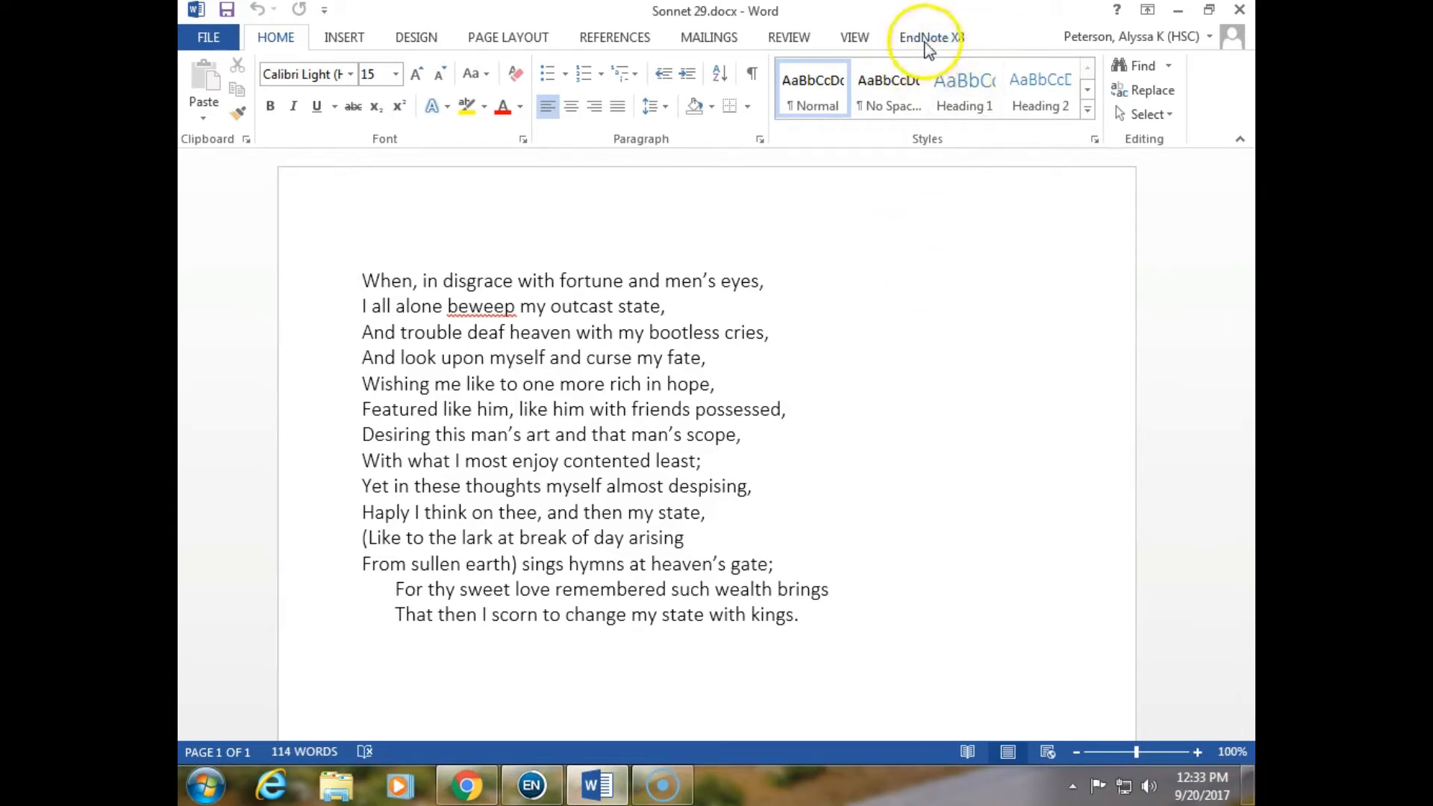
Set the document's EndNote citation style to Archives Toxicology, chosen from the full list of styles
click(924, 39)
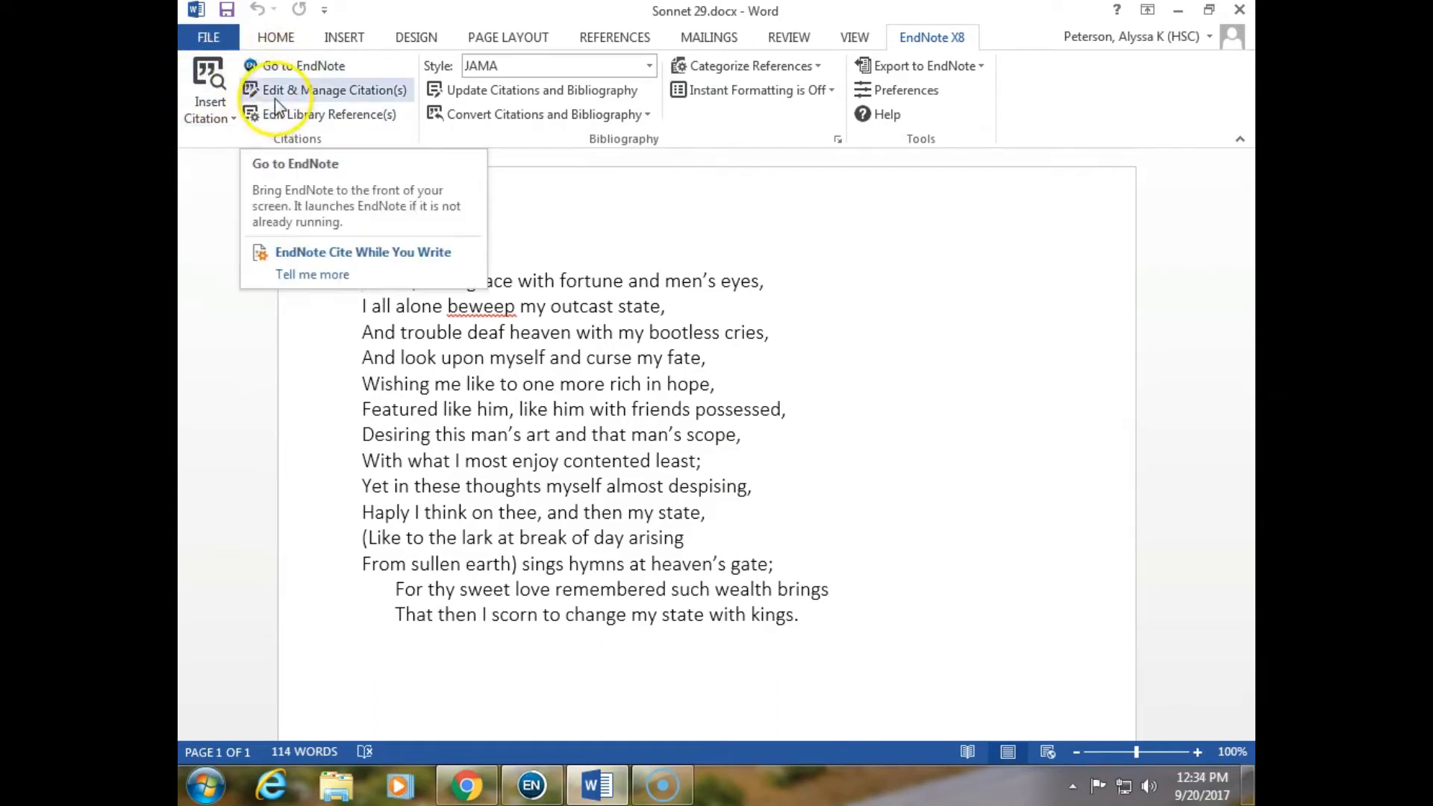
click(648, 65)
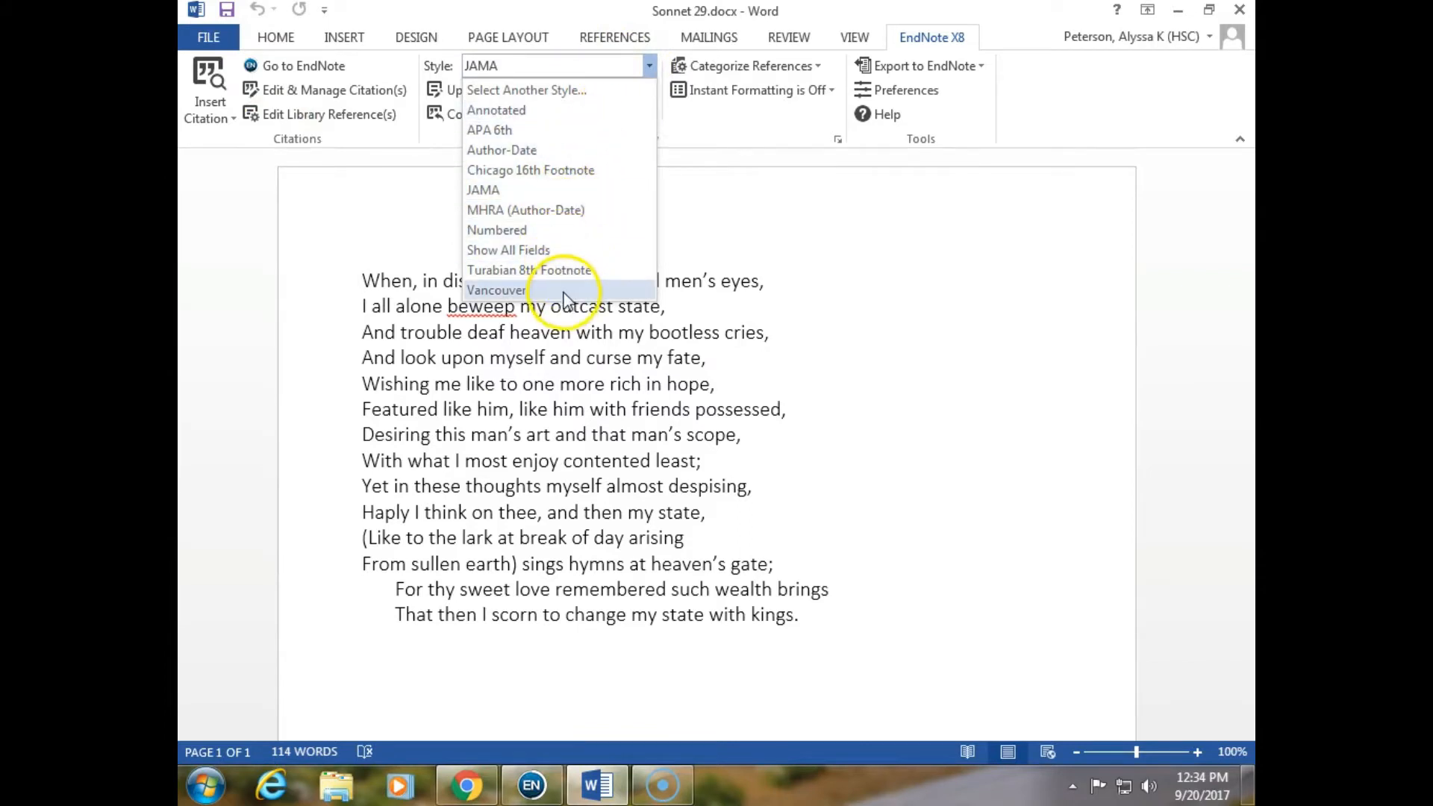
click(565, 89)
scroll(675, 358, down, 6)
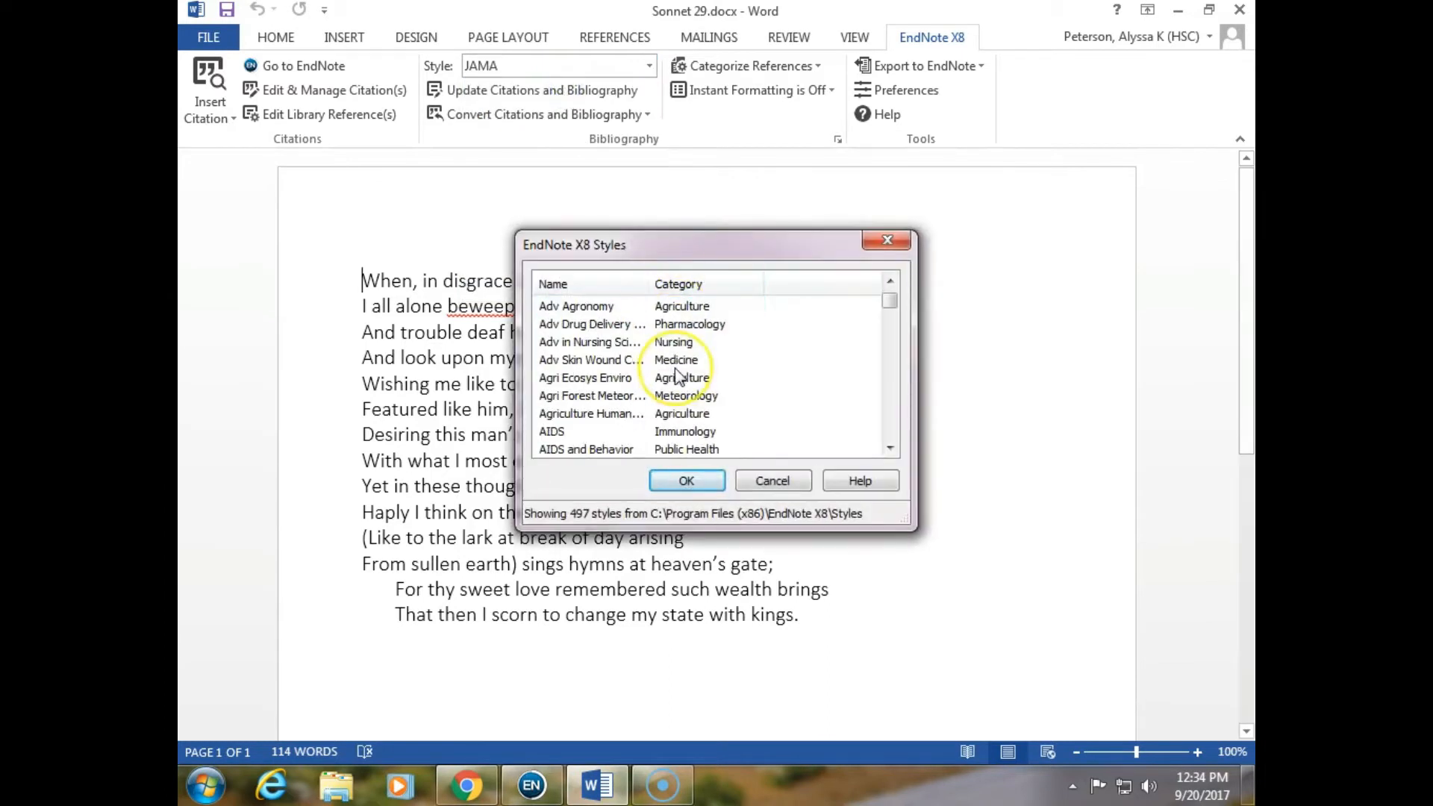
scroll(676, 372, down, 12)
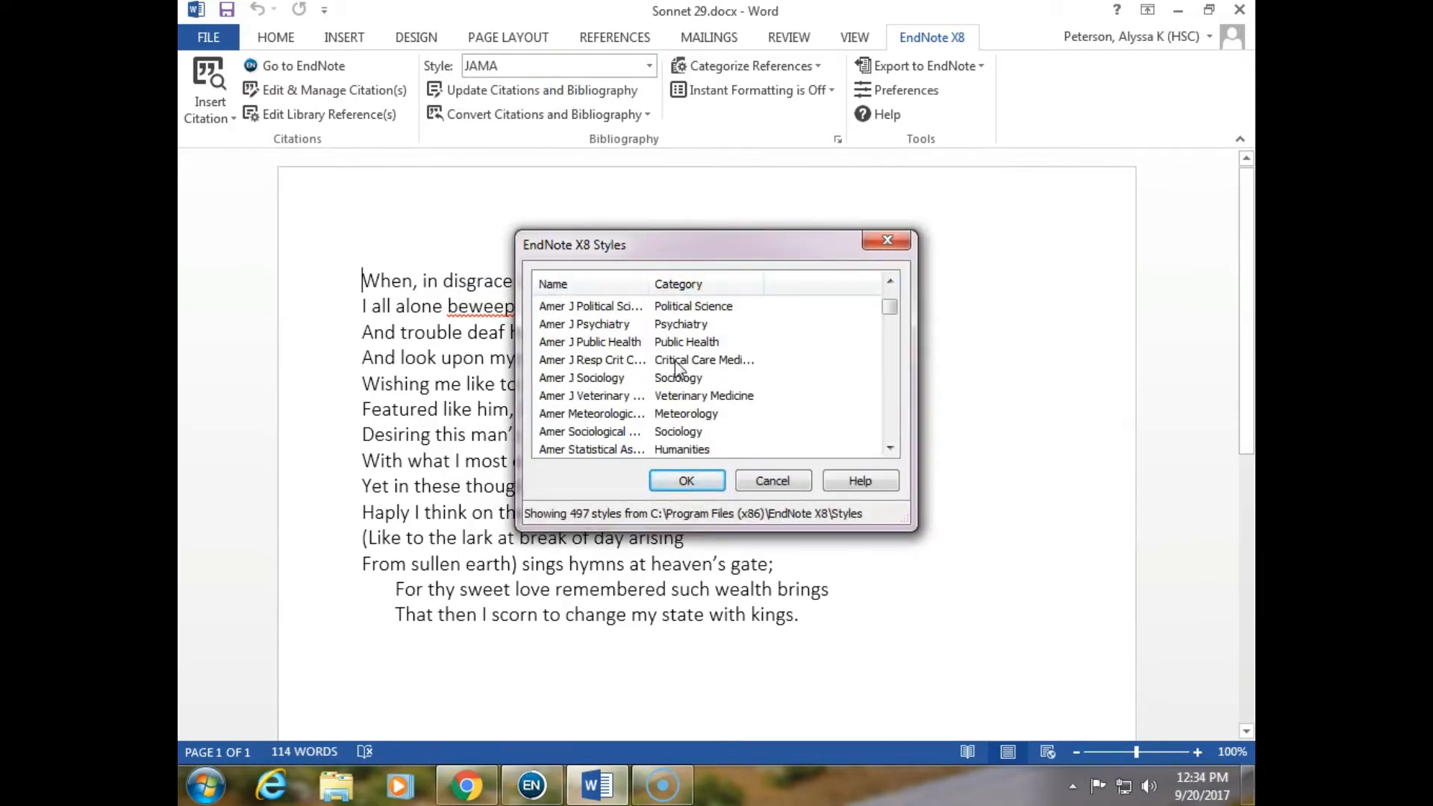
scroll(676, 367, down, 4)
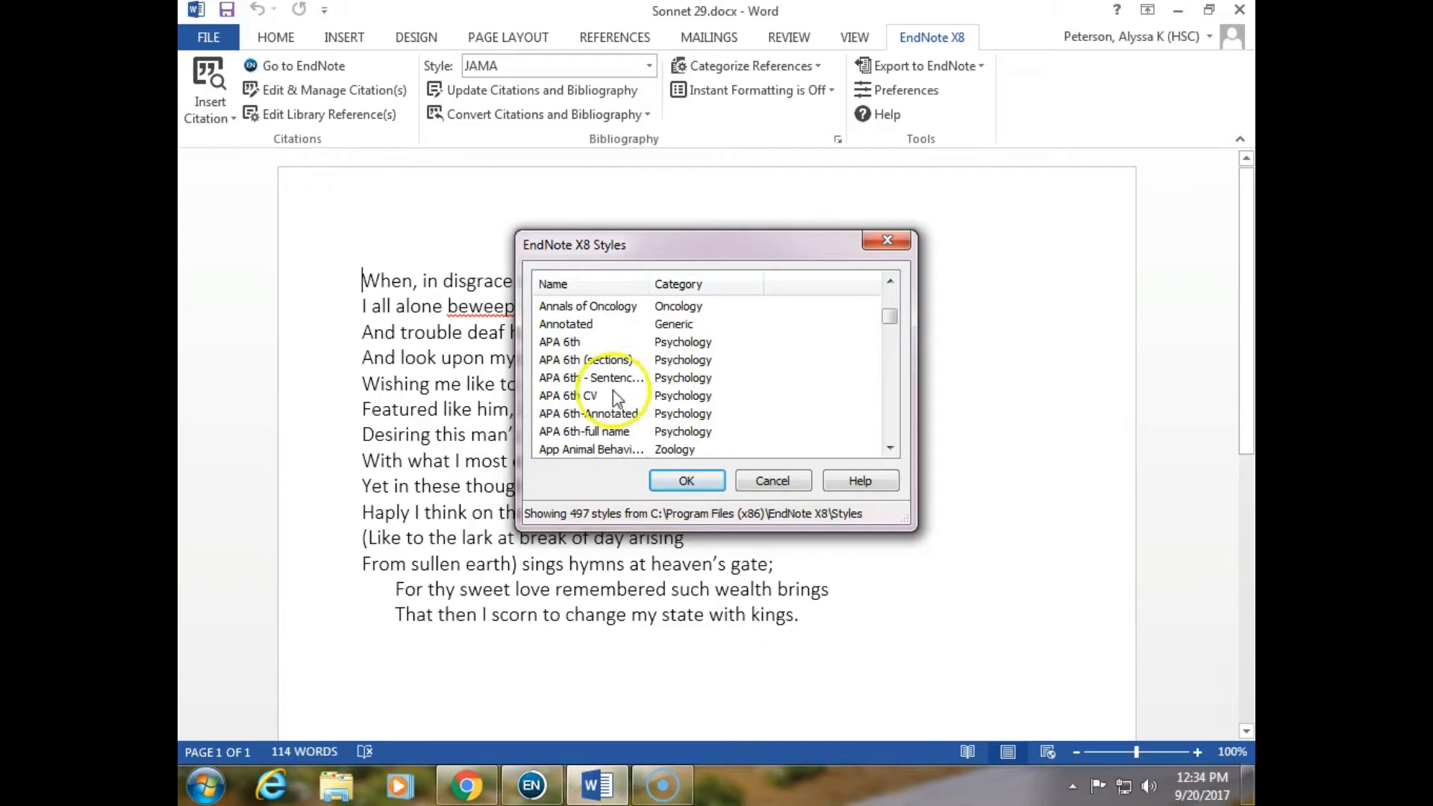
scroll(609, 394, down, 2)
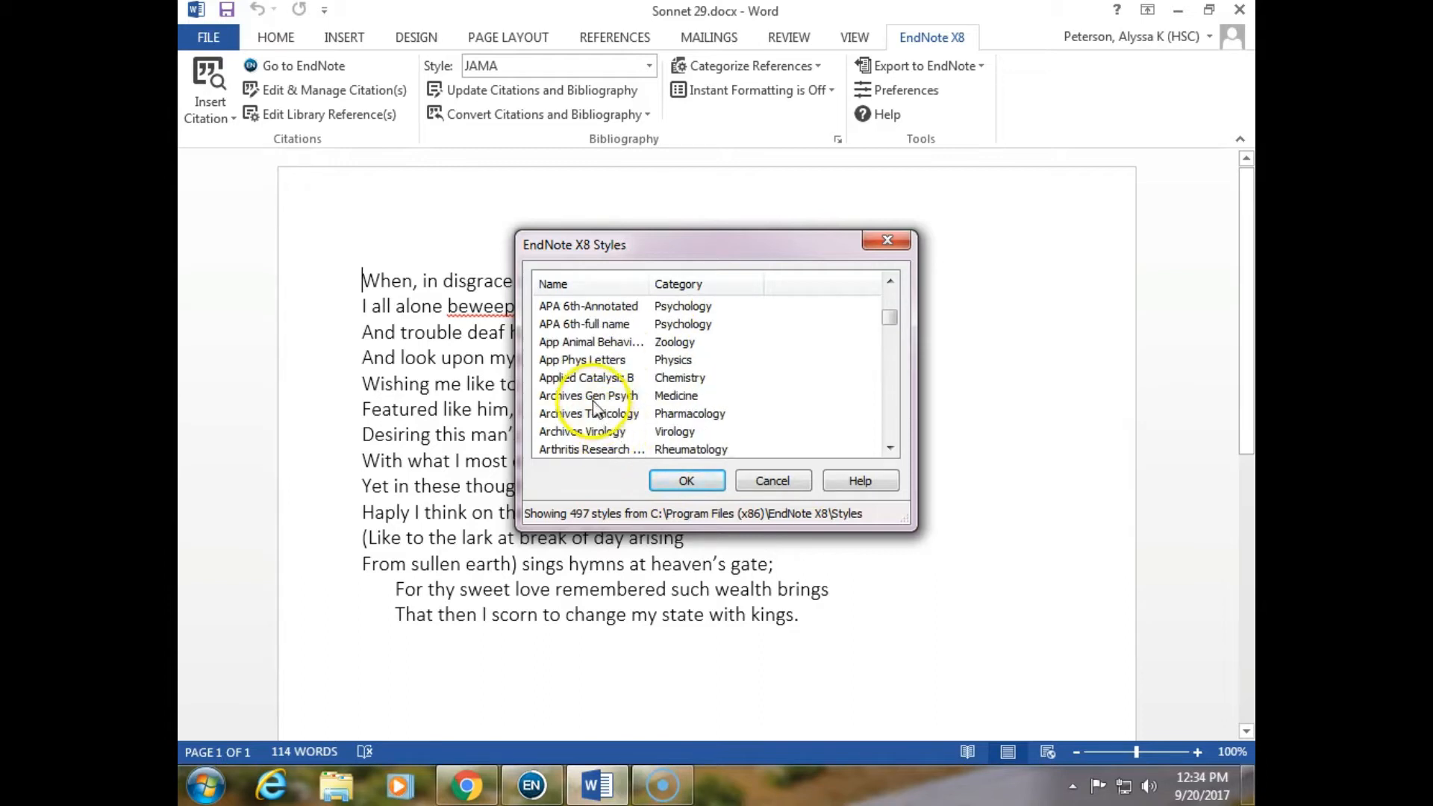
click(594, 413)
click(685, 480)
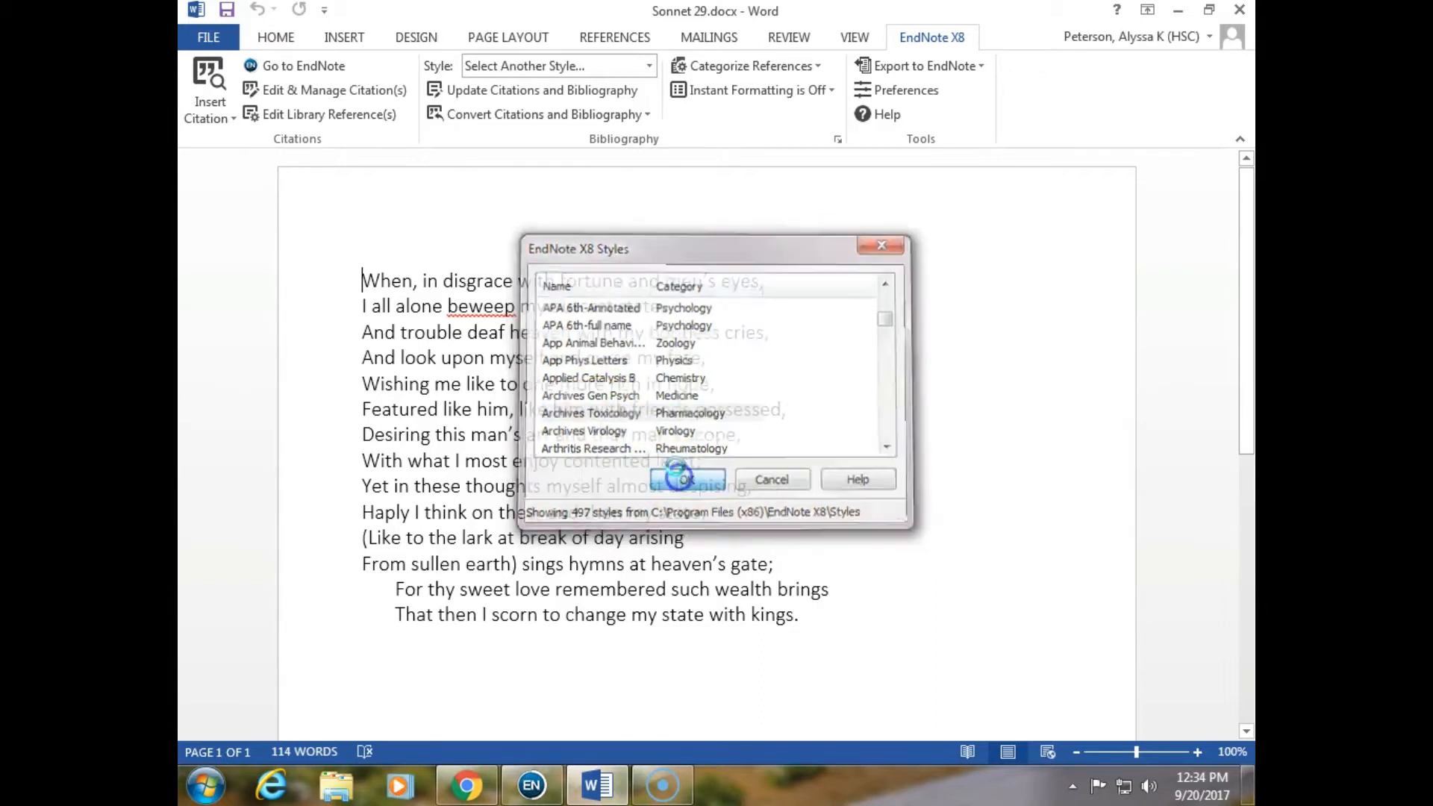
click(649, 66)
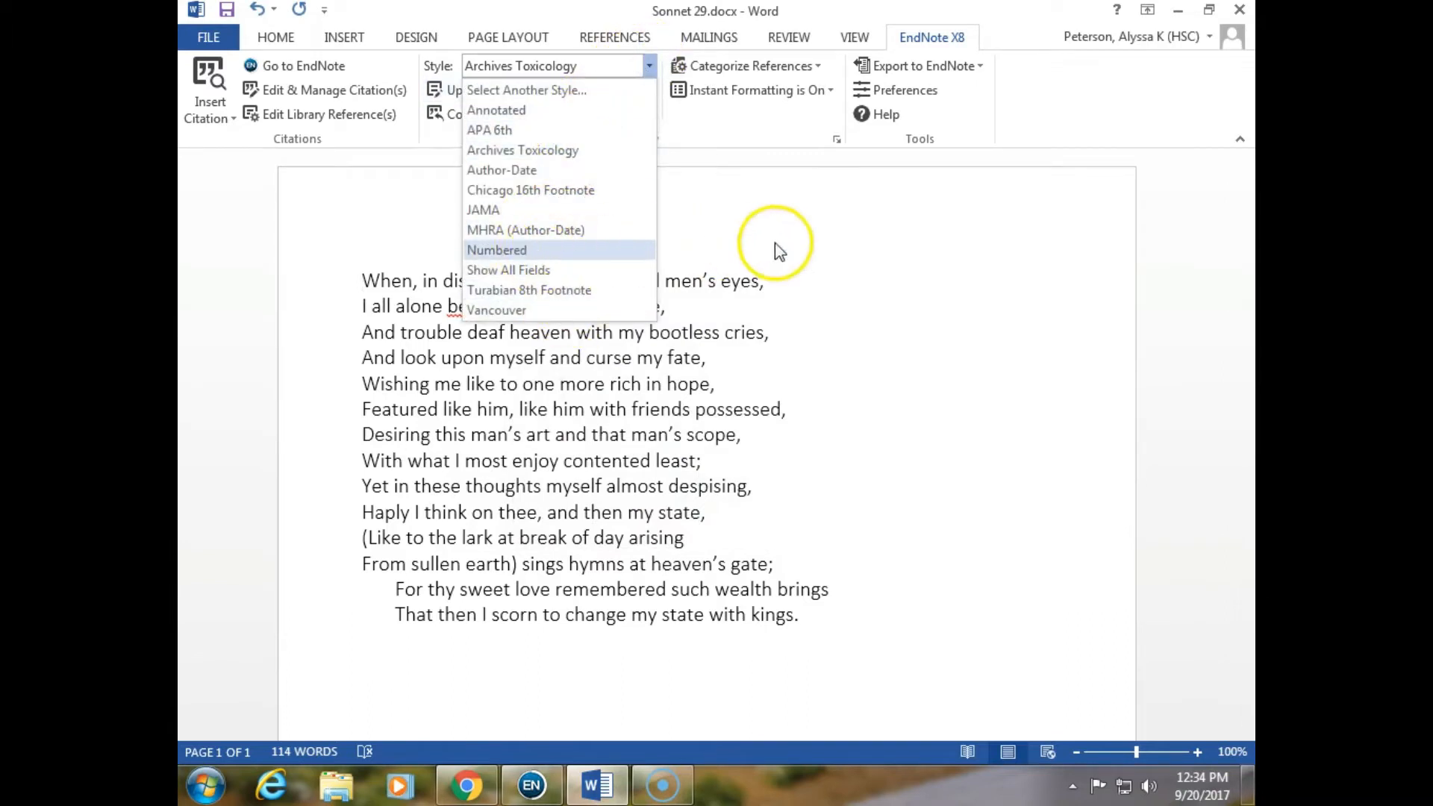
click(940, 277)
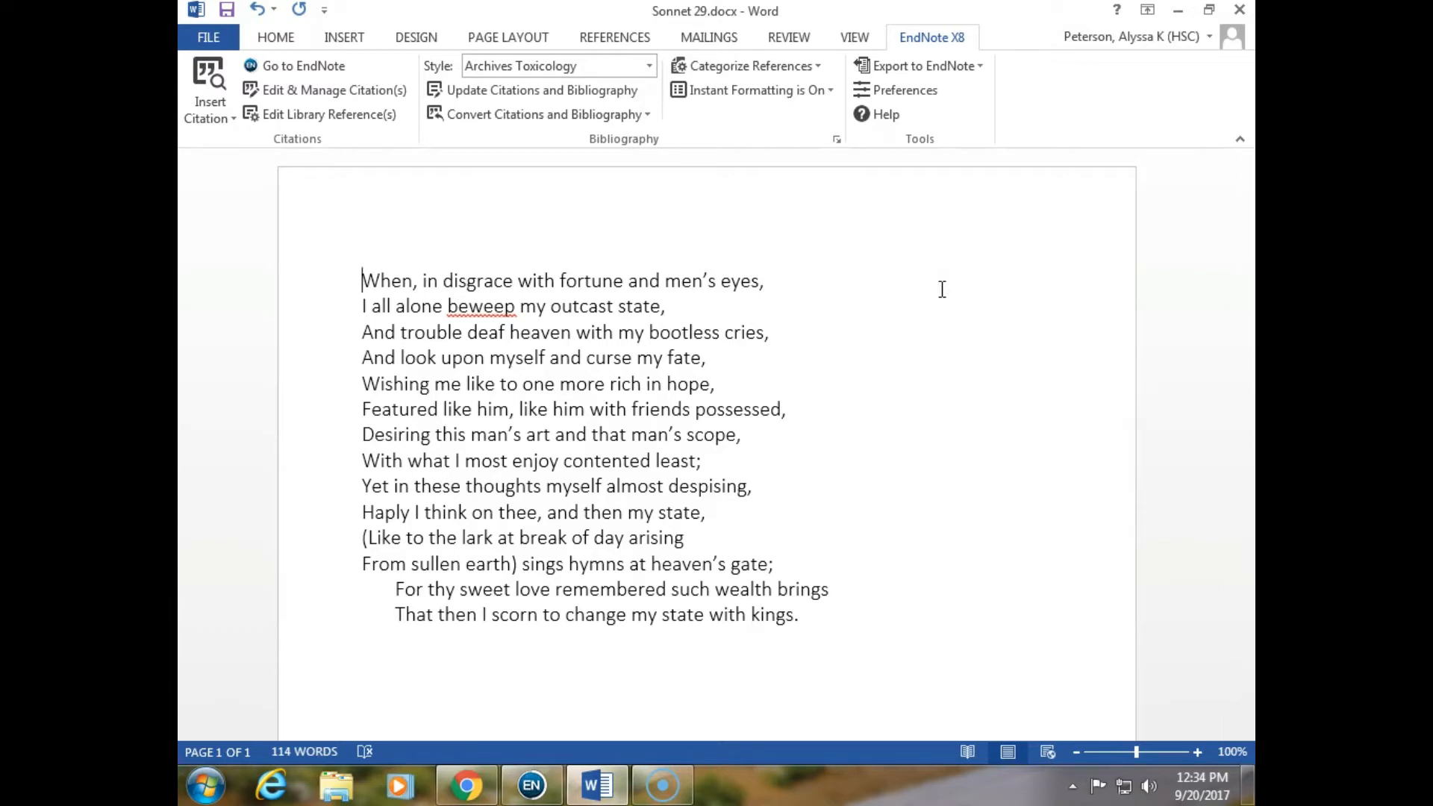
Replace the comma after "bootless cries" with a period, leaving a space before it for a citation
click(795, 619)
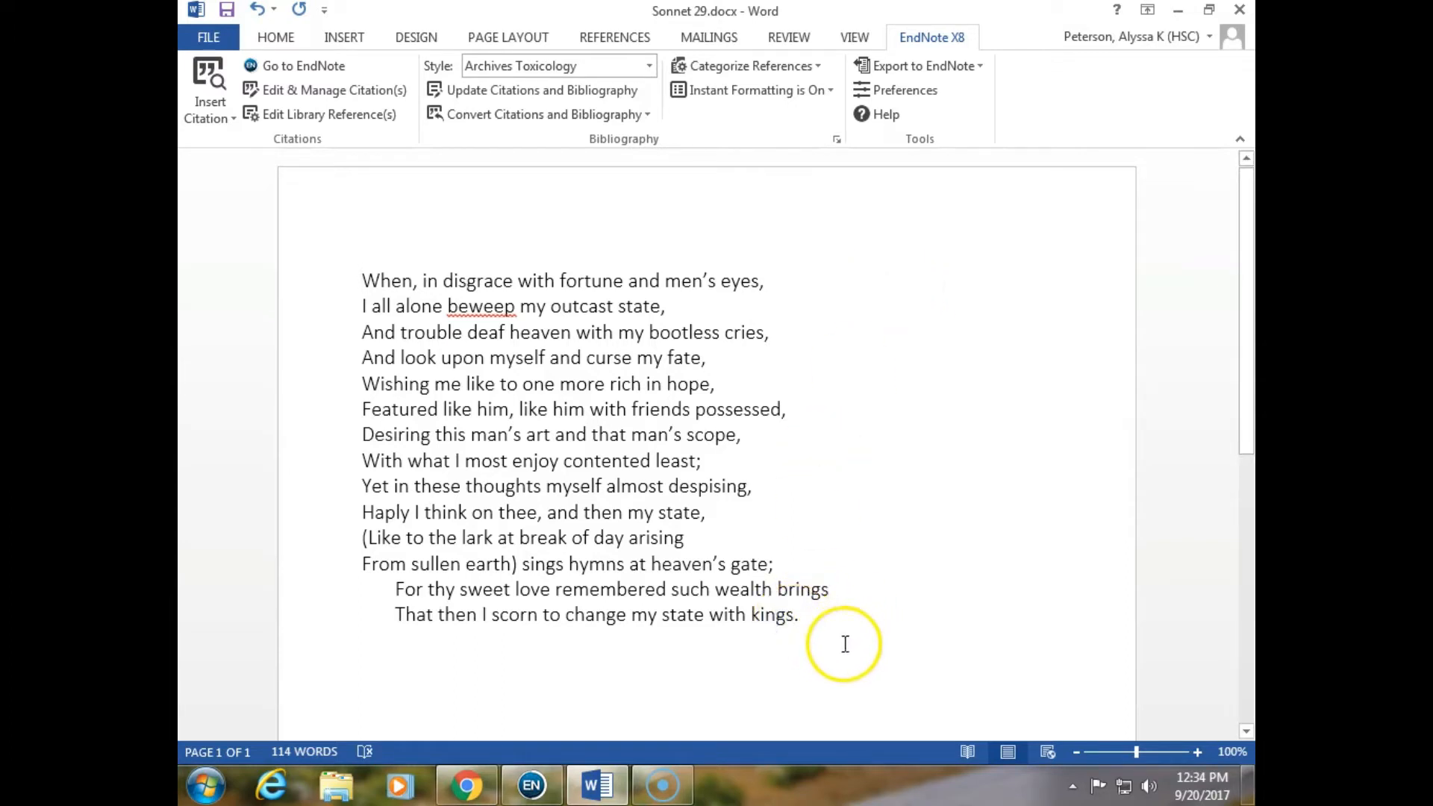
click(811, 616)
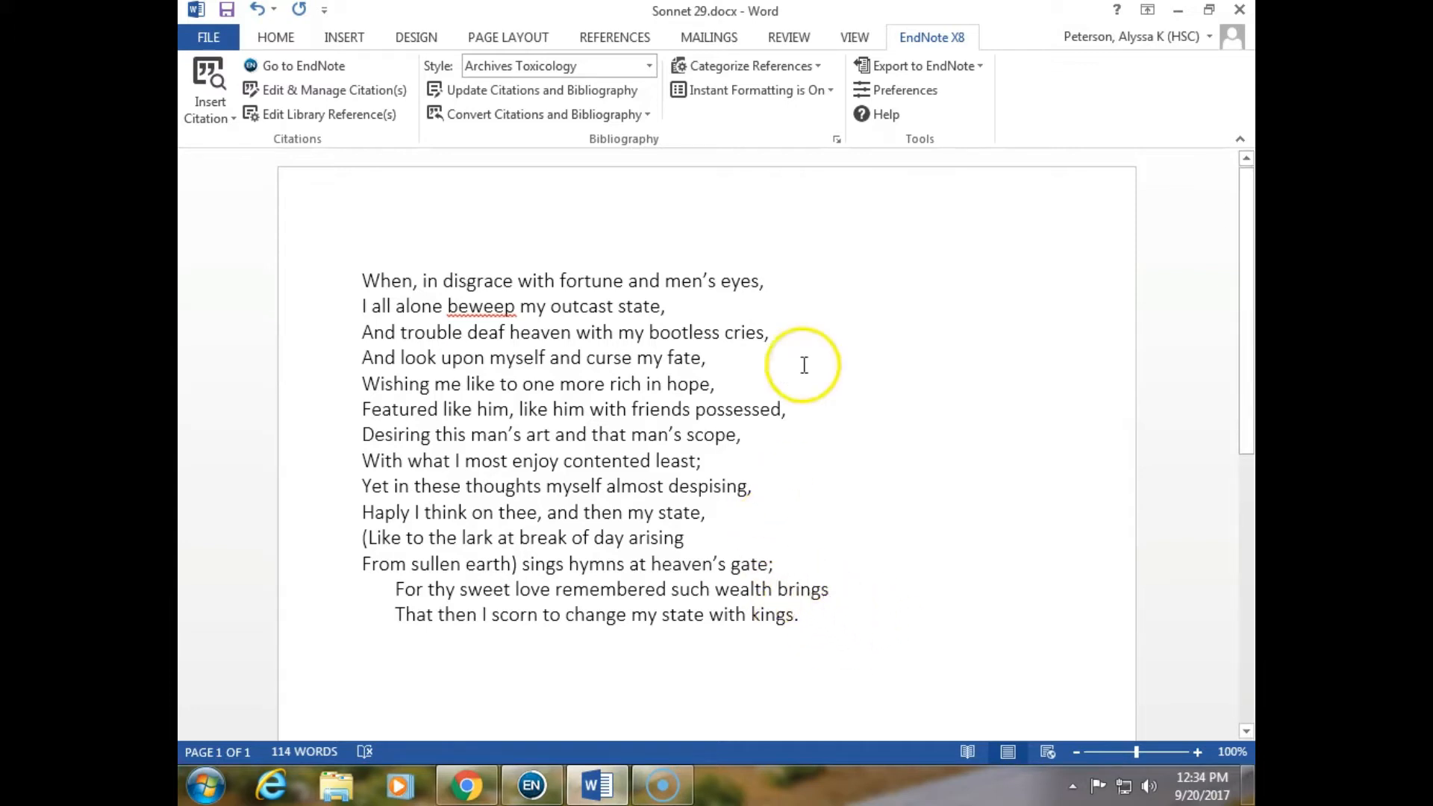
click(775, 332)
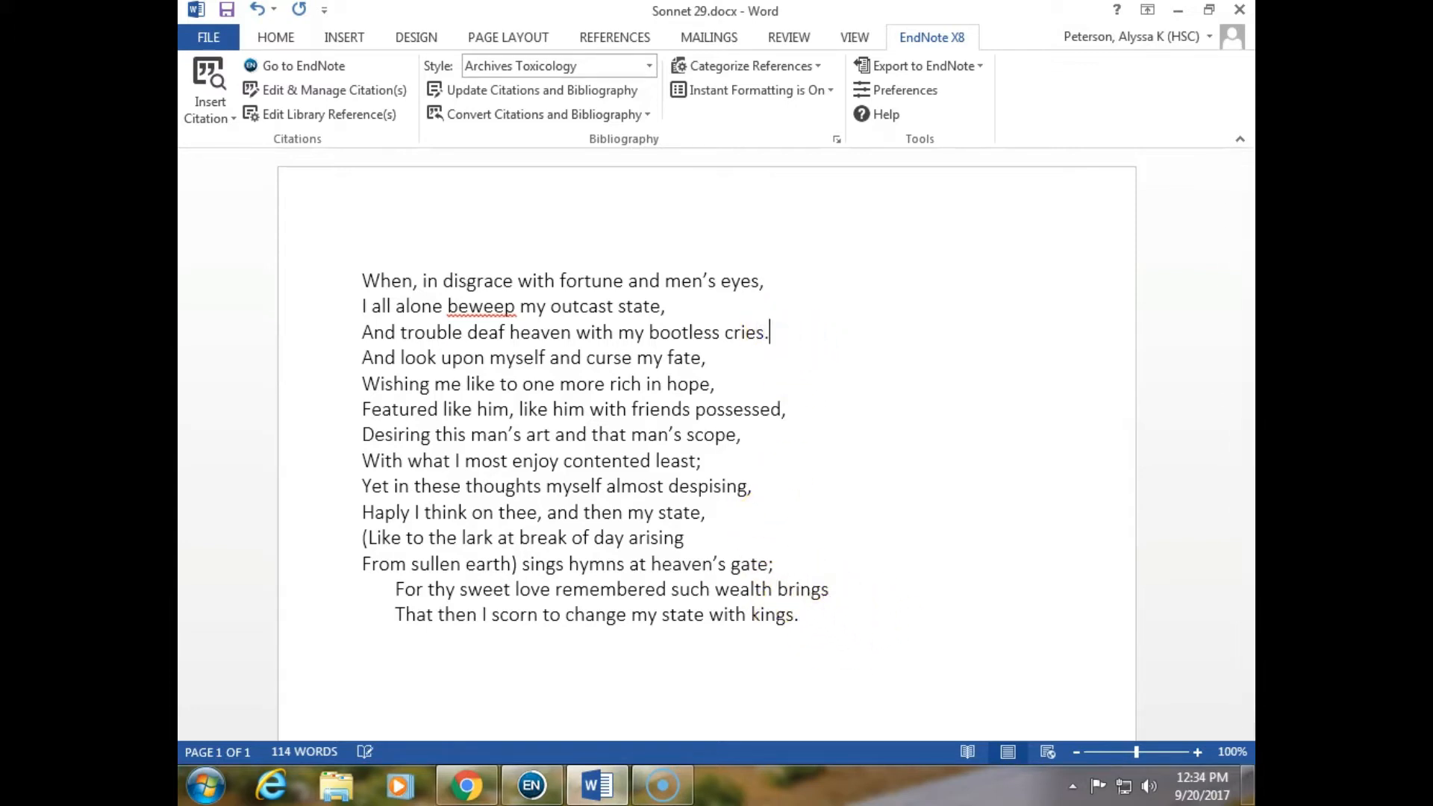
click(766, 336)
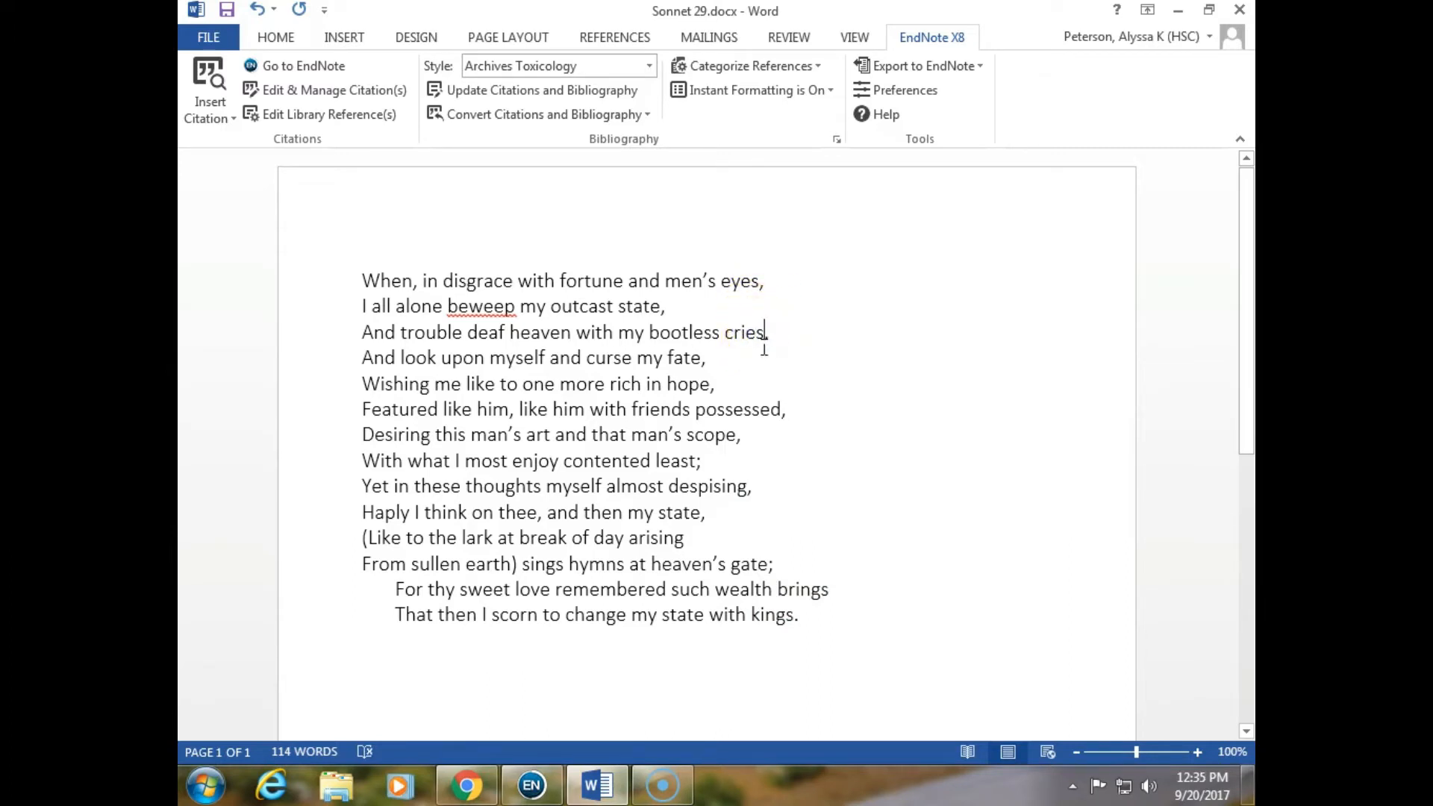
text(.)
click(789, 430)
Search the EndNote references for "a" and insert the citation "Exercise Stress Testing: Indications and Common Questions" after "bootless cries"
click(212, 93)
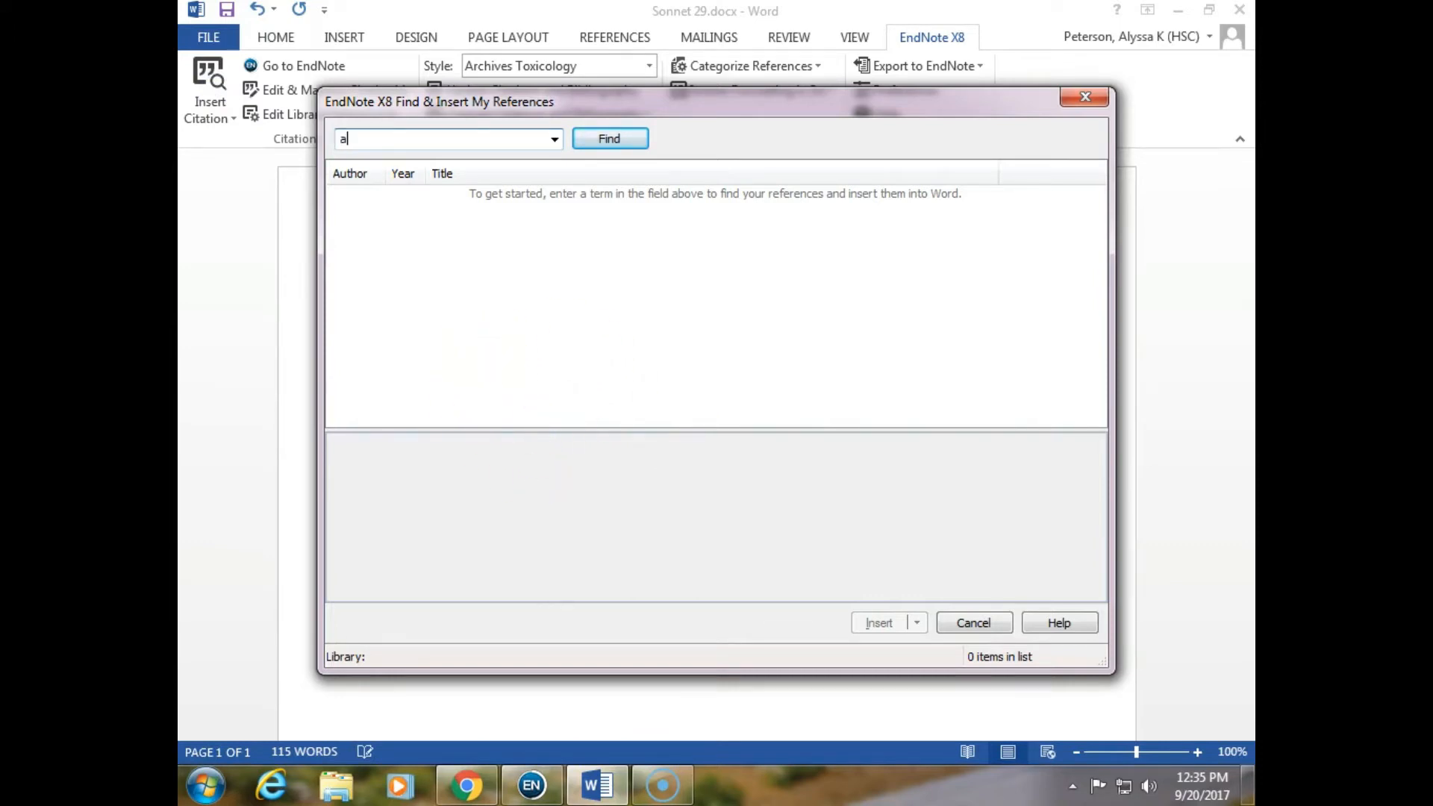
click(609, 139)
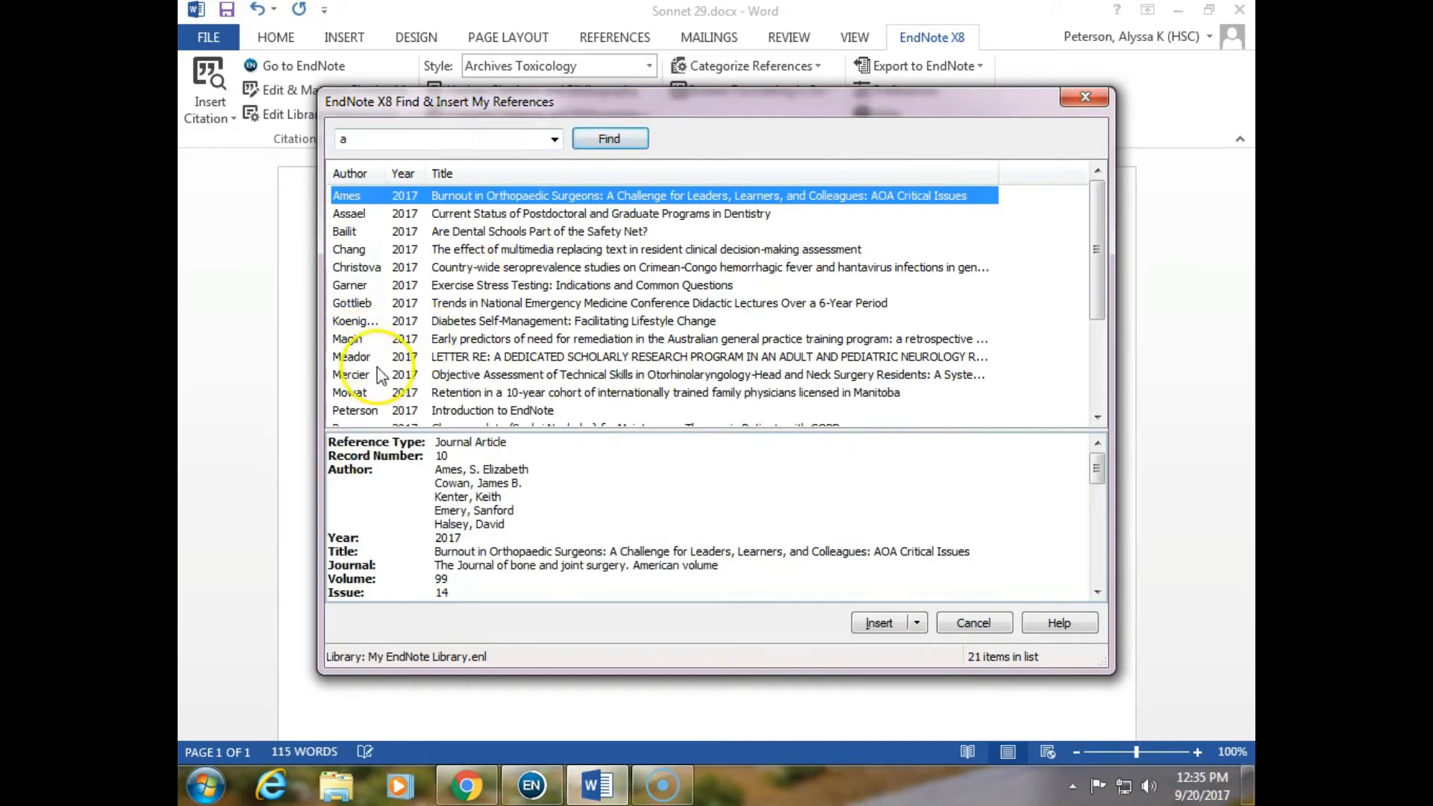
click(365, 286)
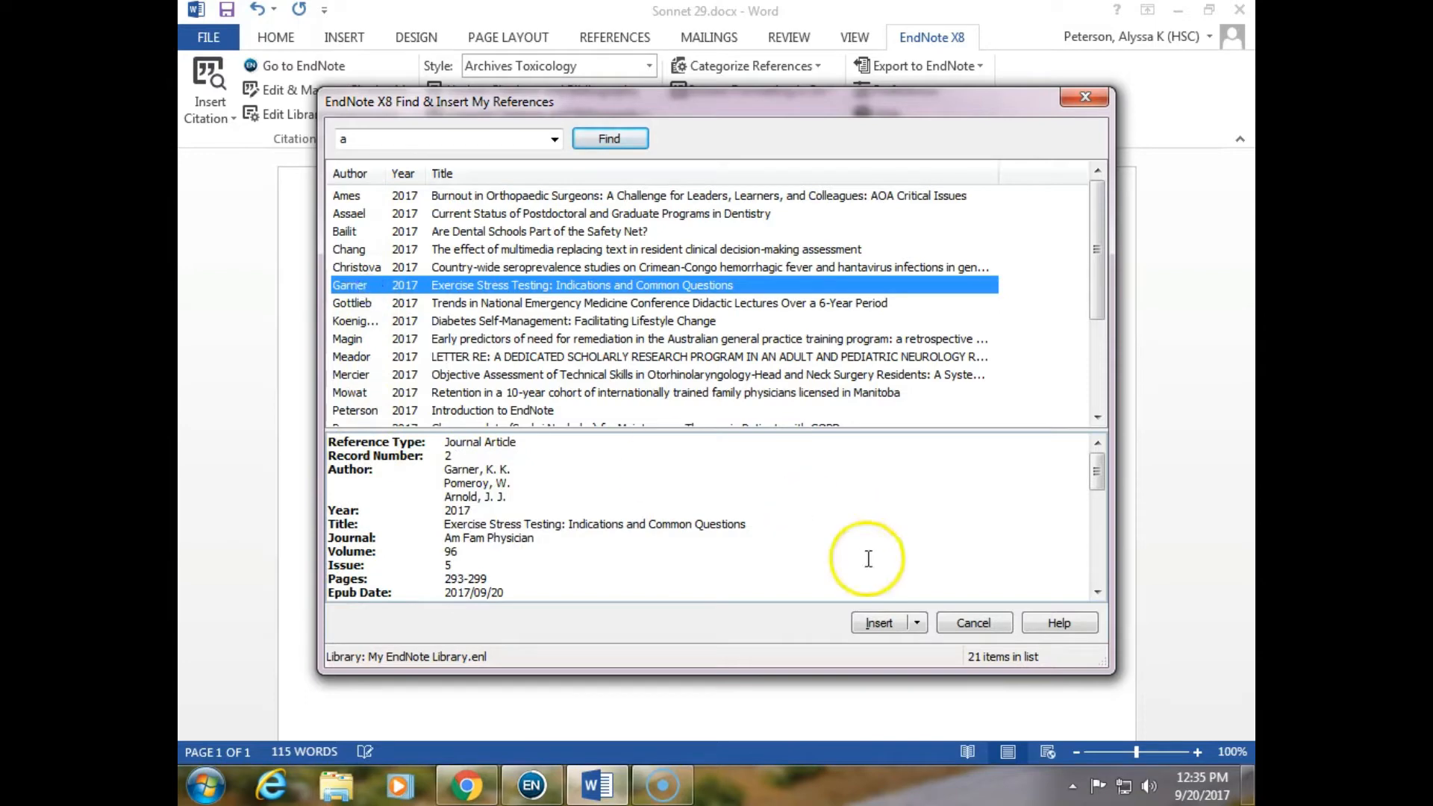
click(879, 623)
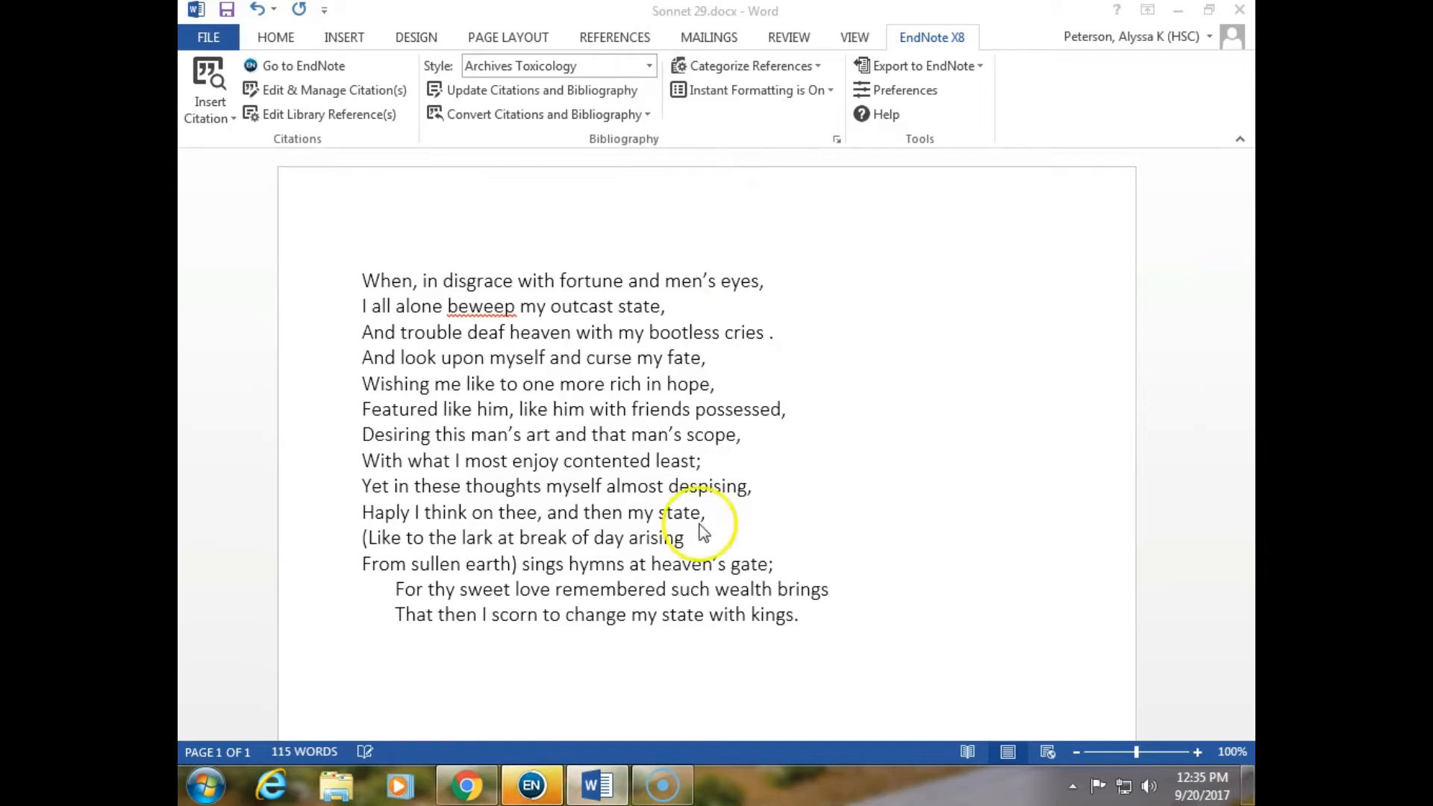
Switch to EndNote, save the pending changes to the reference, and return to the Word document
key(ctrl+shift+Escape)
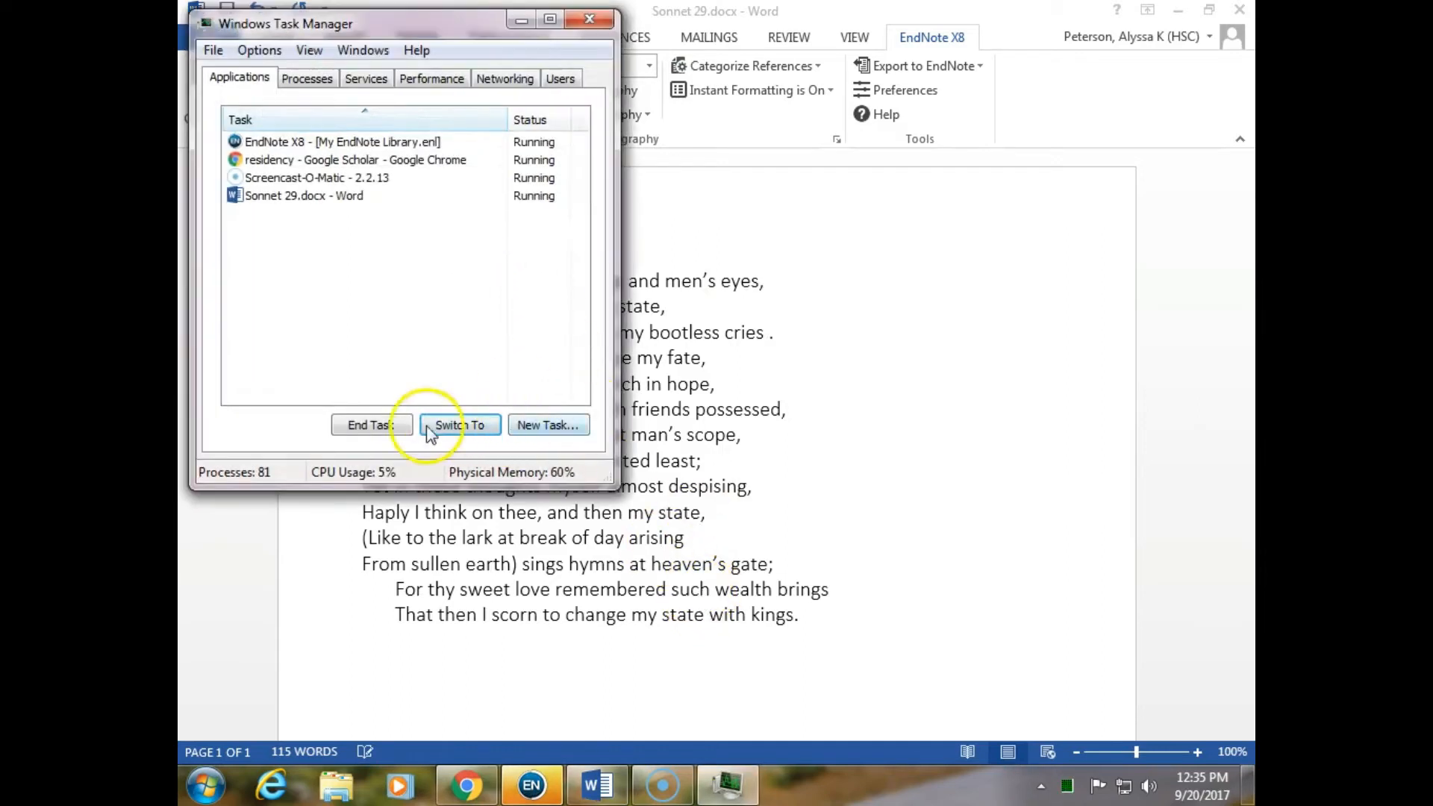
click(589, 19)
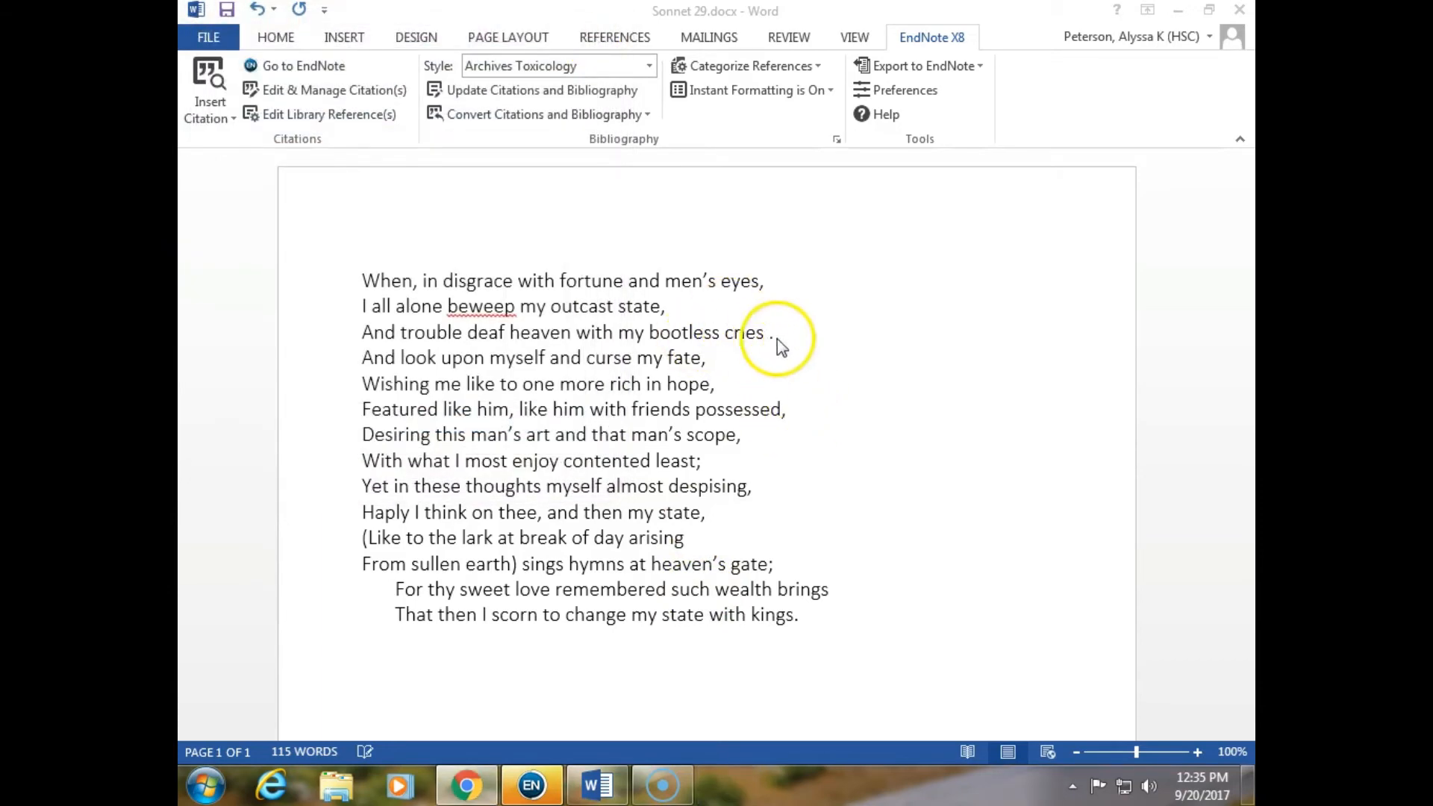
click(538, 789)
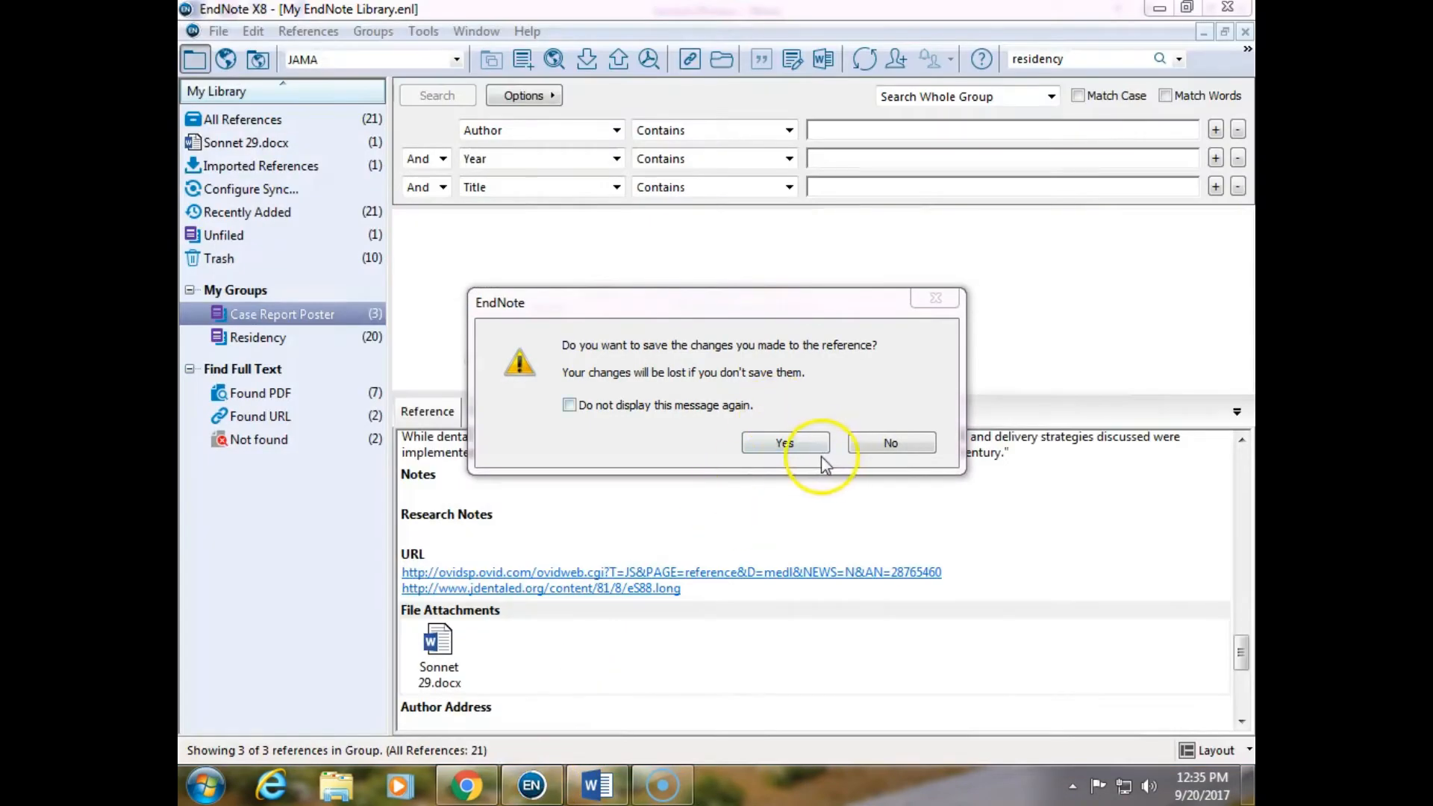
click(783, 441)
click(1152, 9)
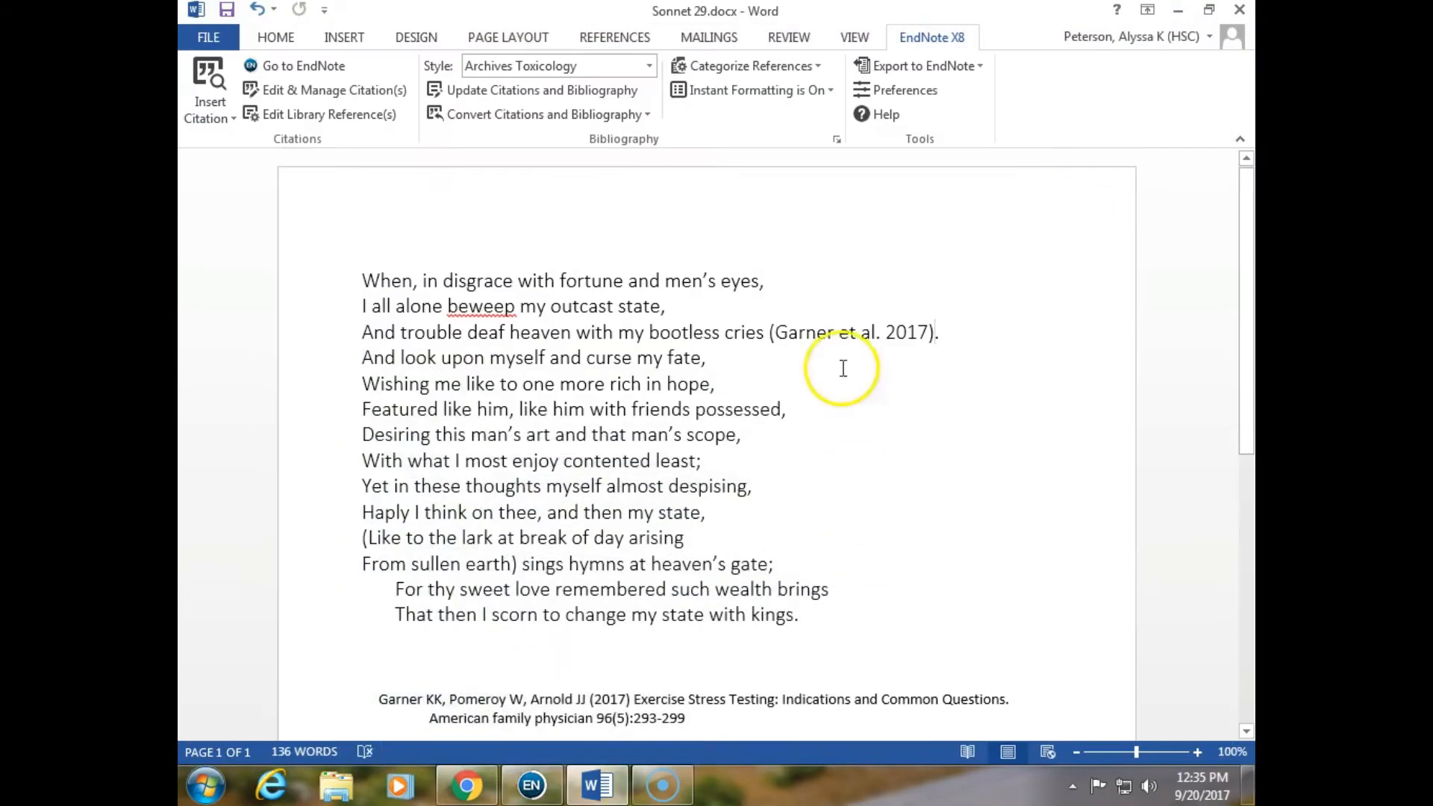
Check the inserted in-text citation and change the document's citation style to APA 6th
click(878, 348)
drag(877, 349, 923, 340)
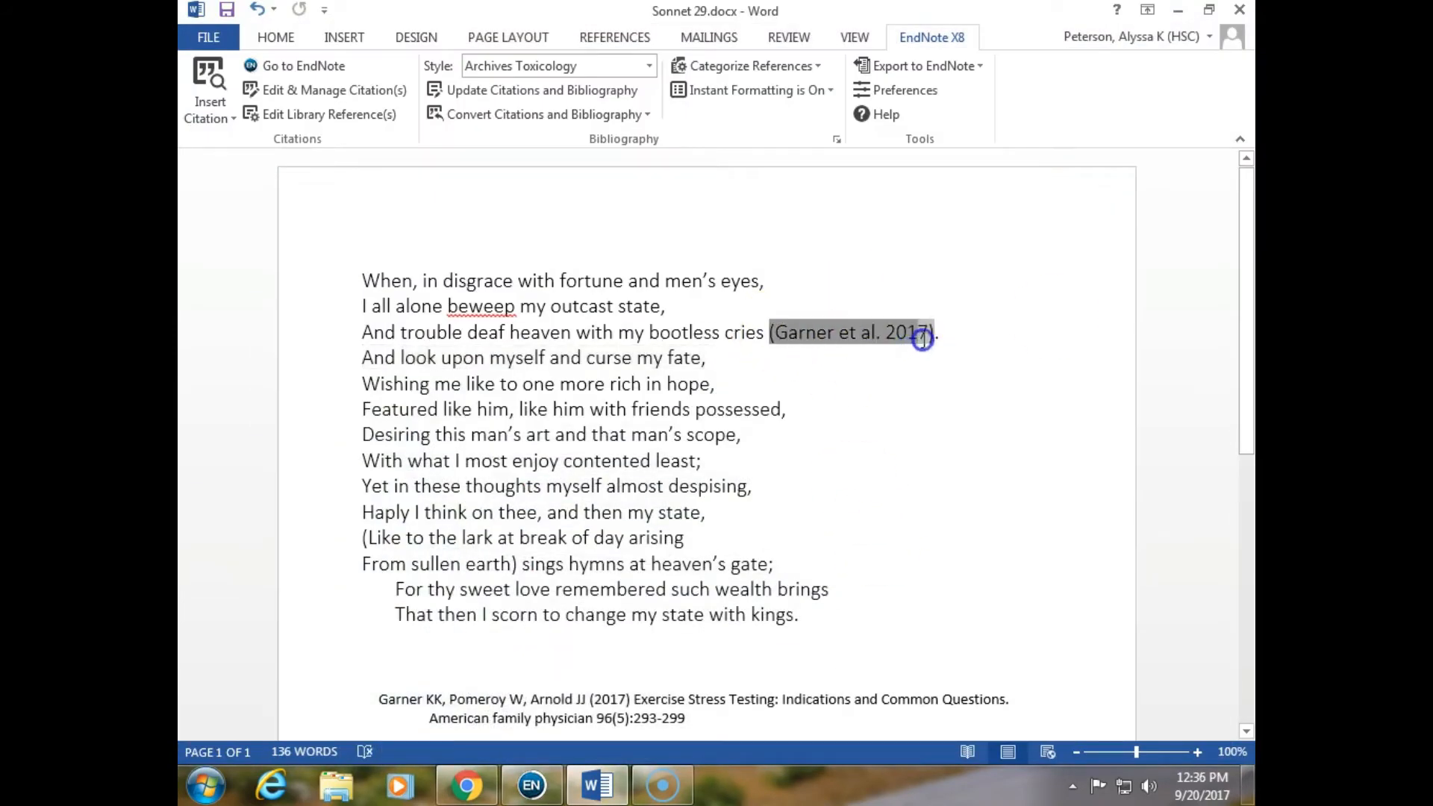
click(933, 399)
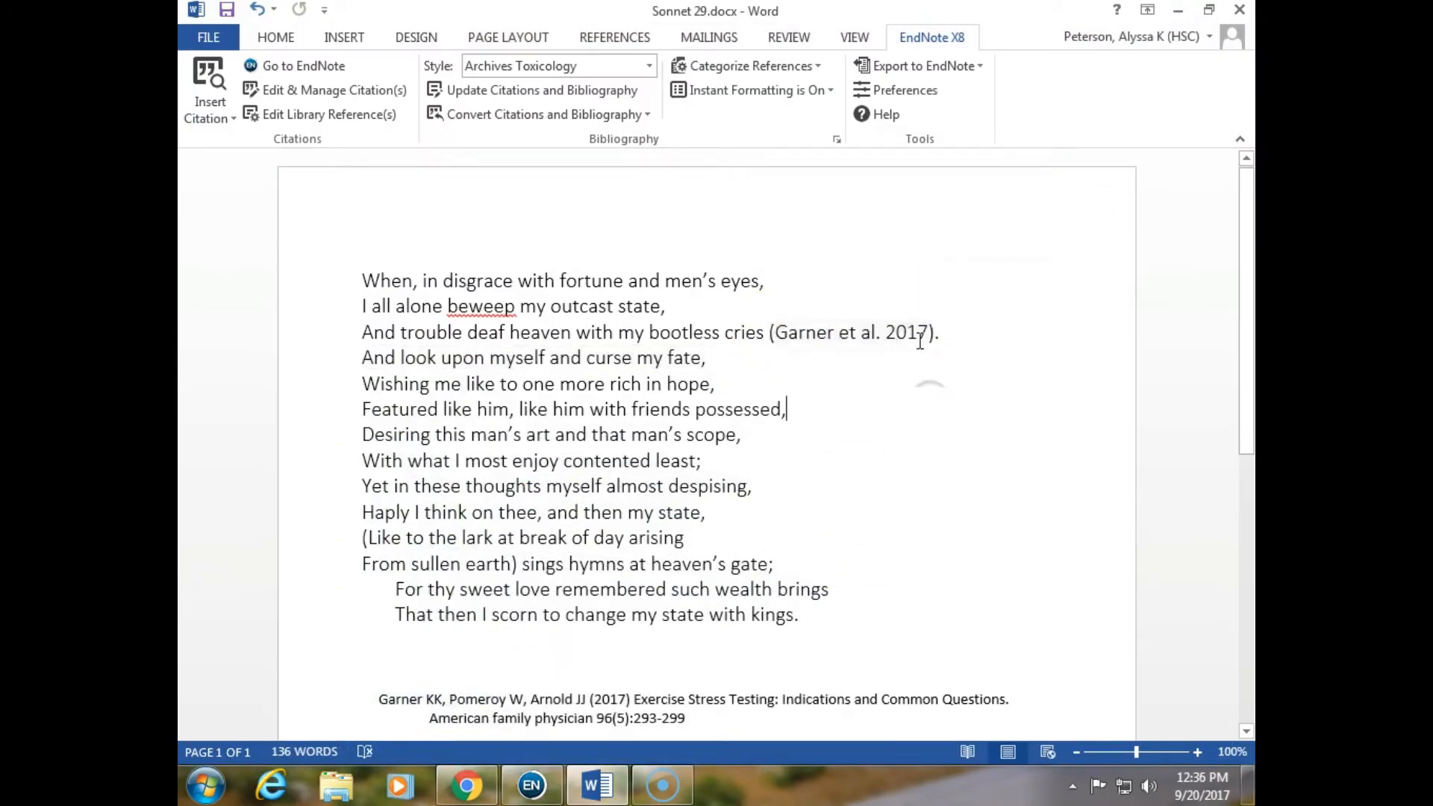
click(782, 333)
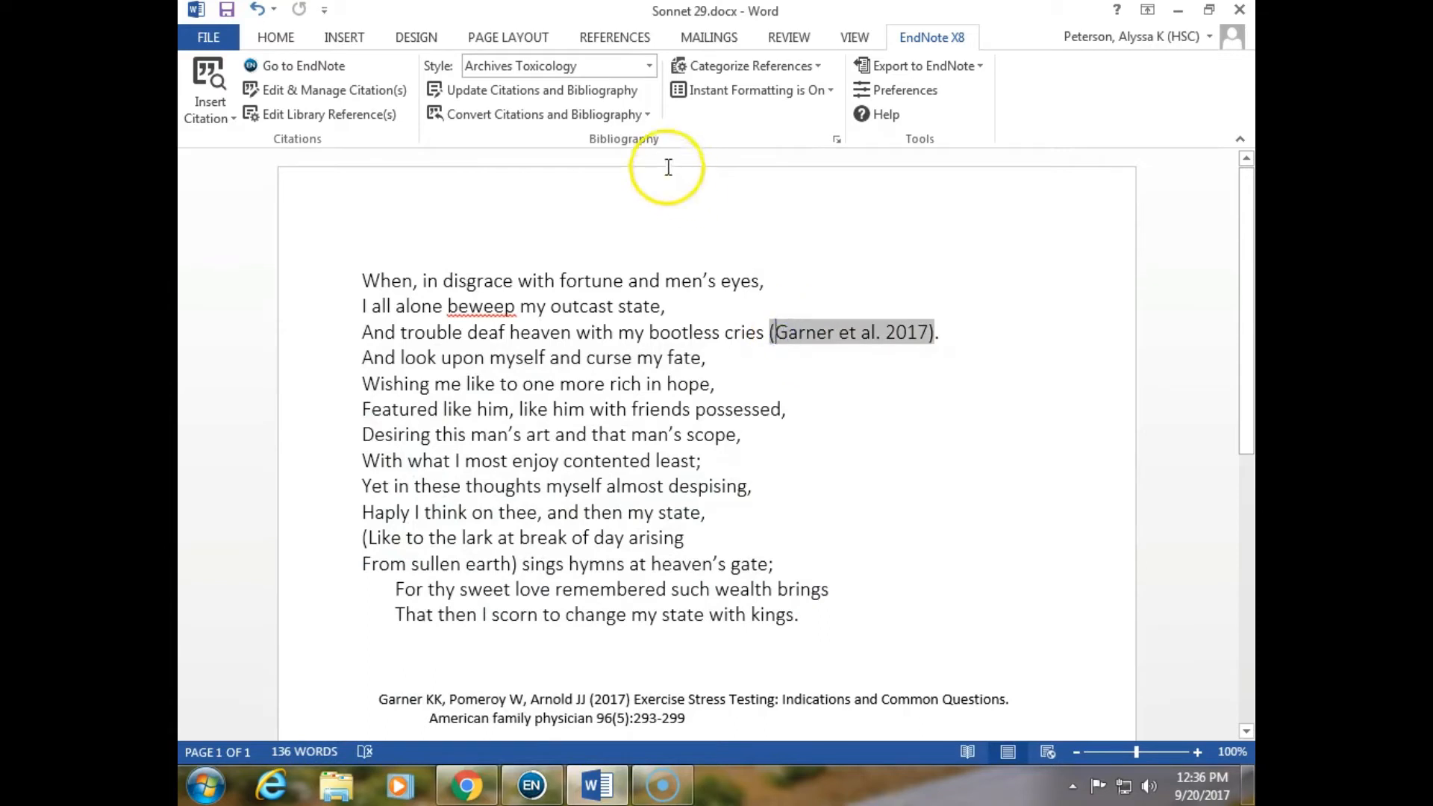
click(766, 188)
click(648, 66)
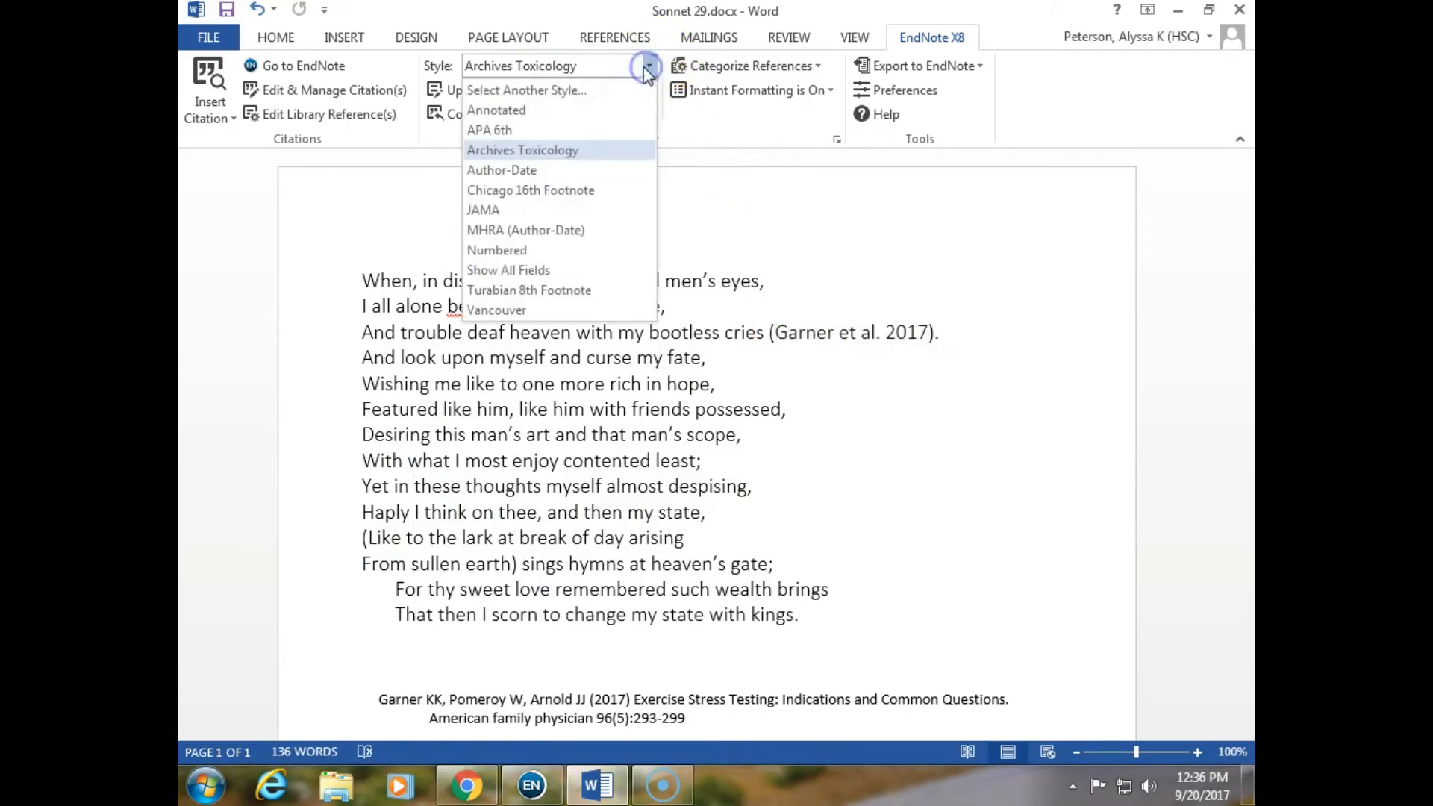
click(529, 125)
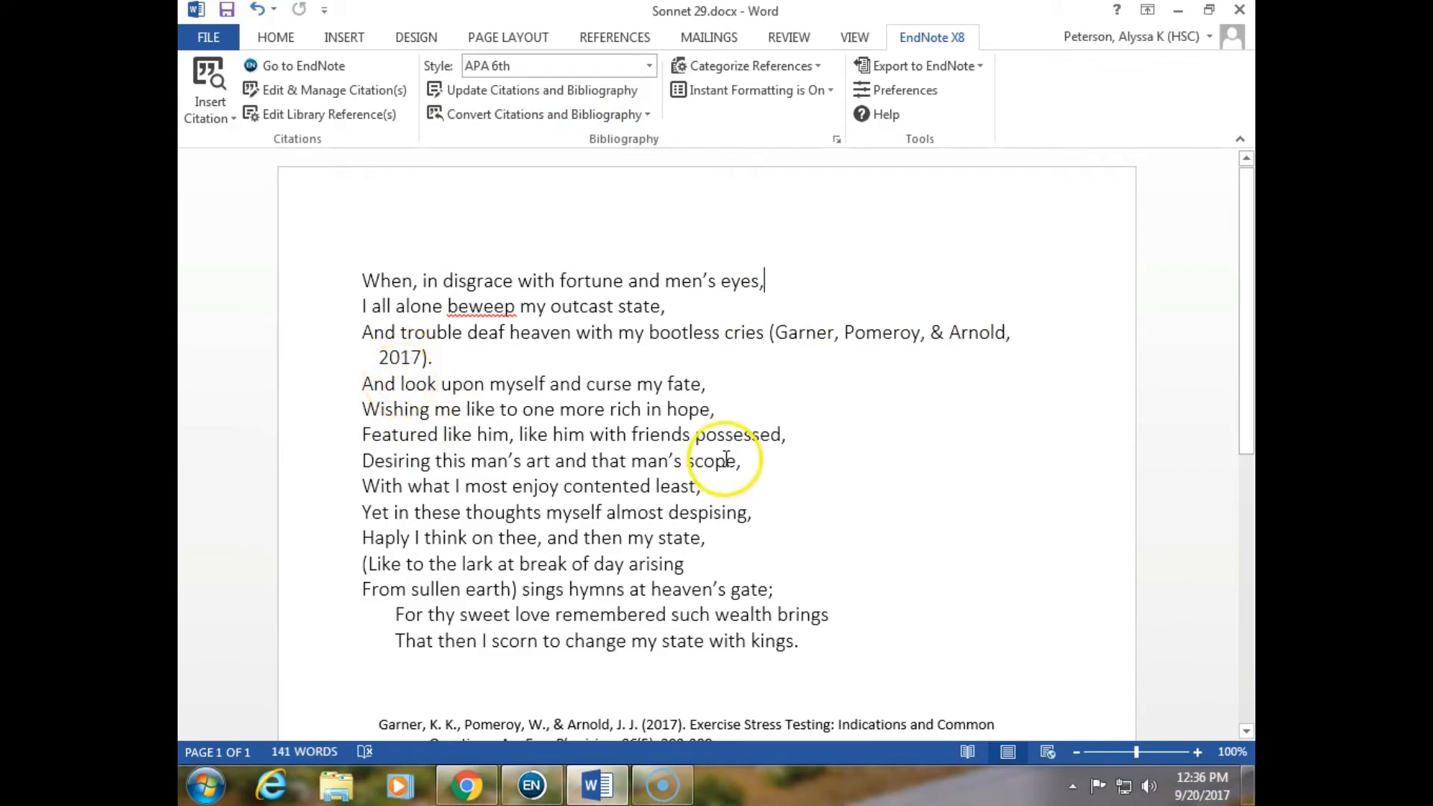
Enclose the line "With what I most enjoy contented least" in quotation marks and end it with a space and a period
click(702, 486)
key(BackSpace)
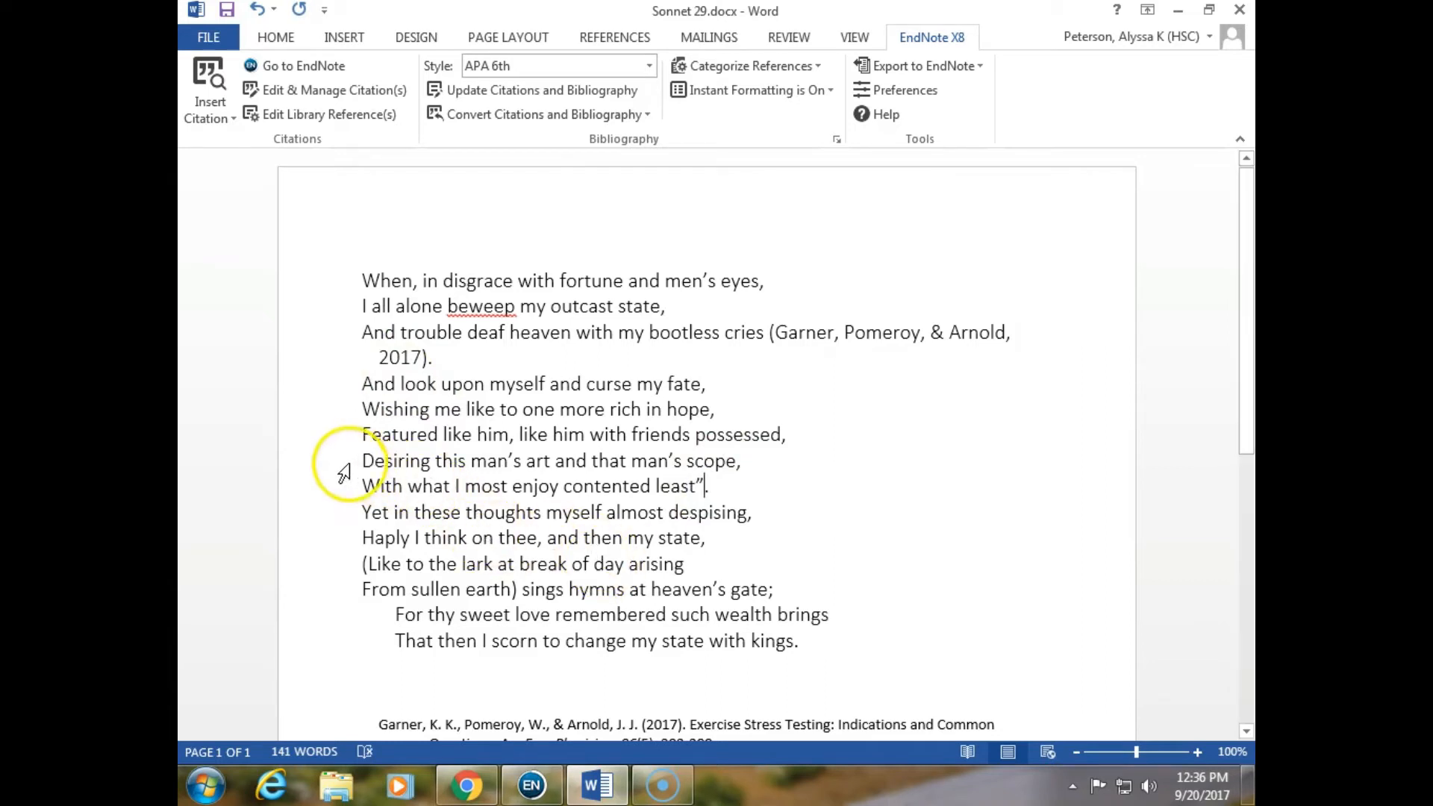
click(361, 485)
text(")
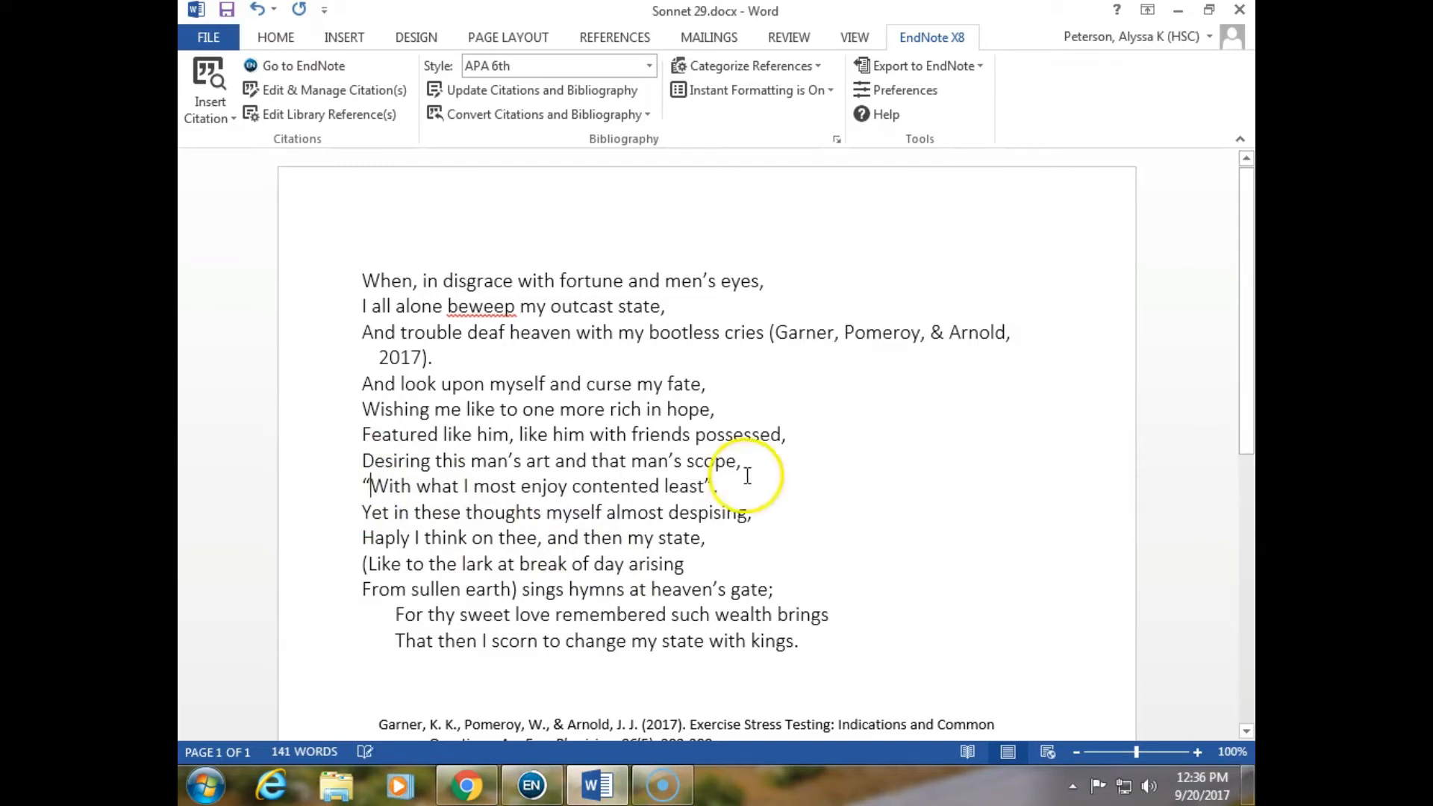
click(711, 486)
text(")
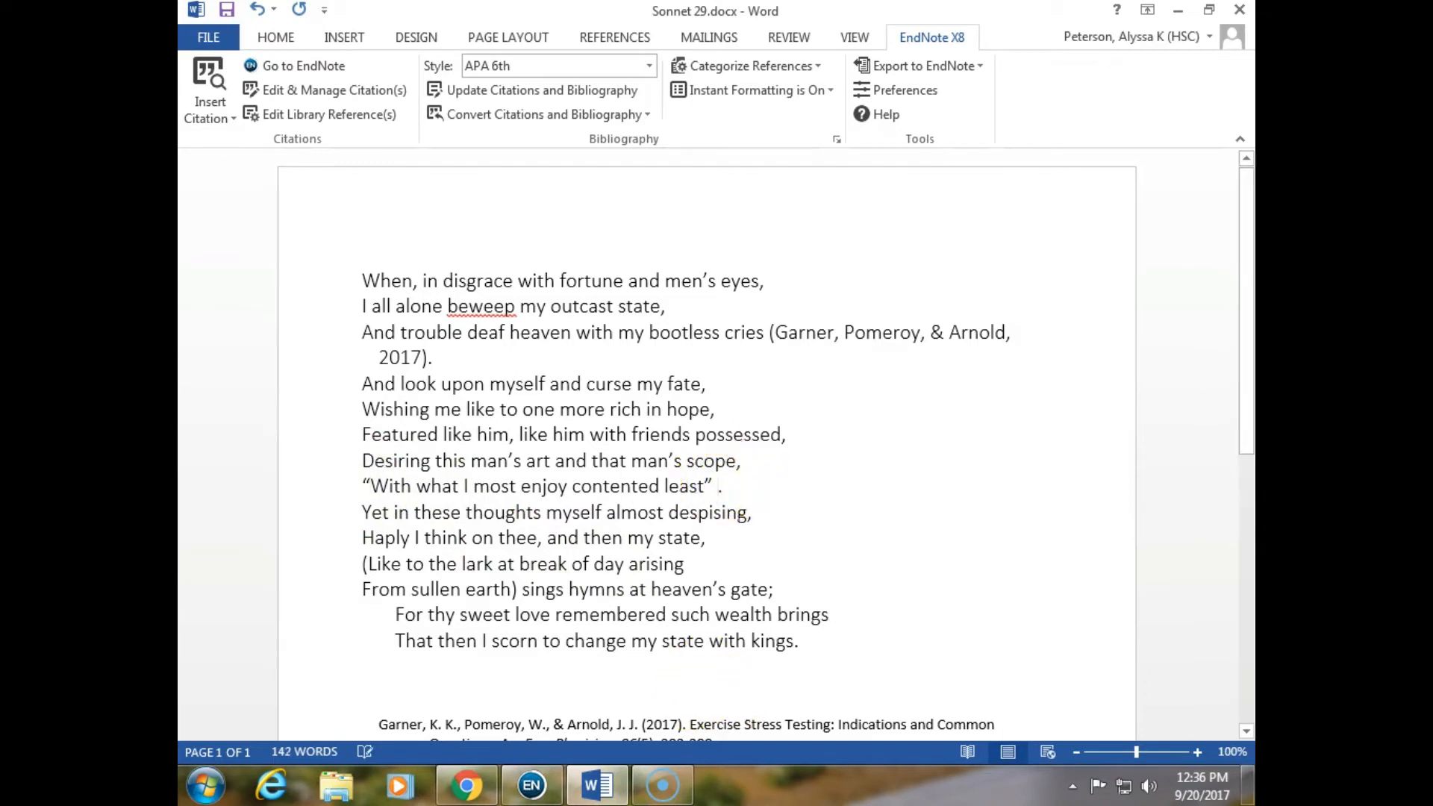
Select the reference "Burnout in Orthopaedic Surgeons" in EndNote and insert its citation before the period after "contented least"
click(218, 93)
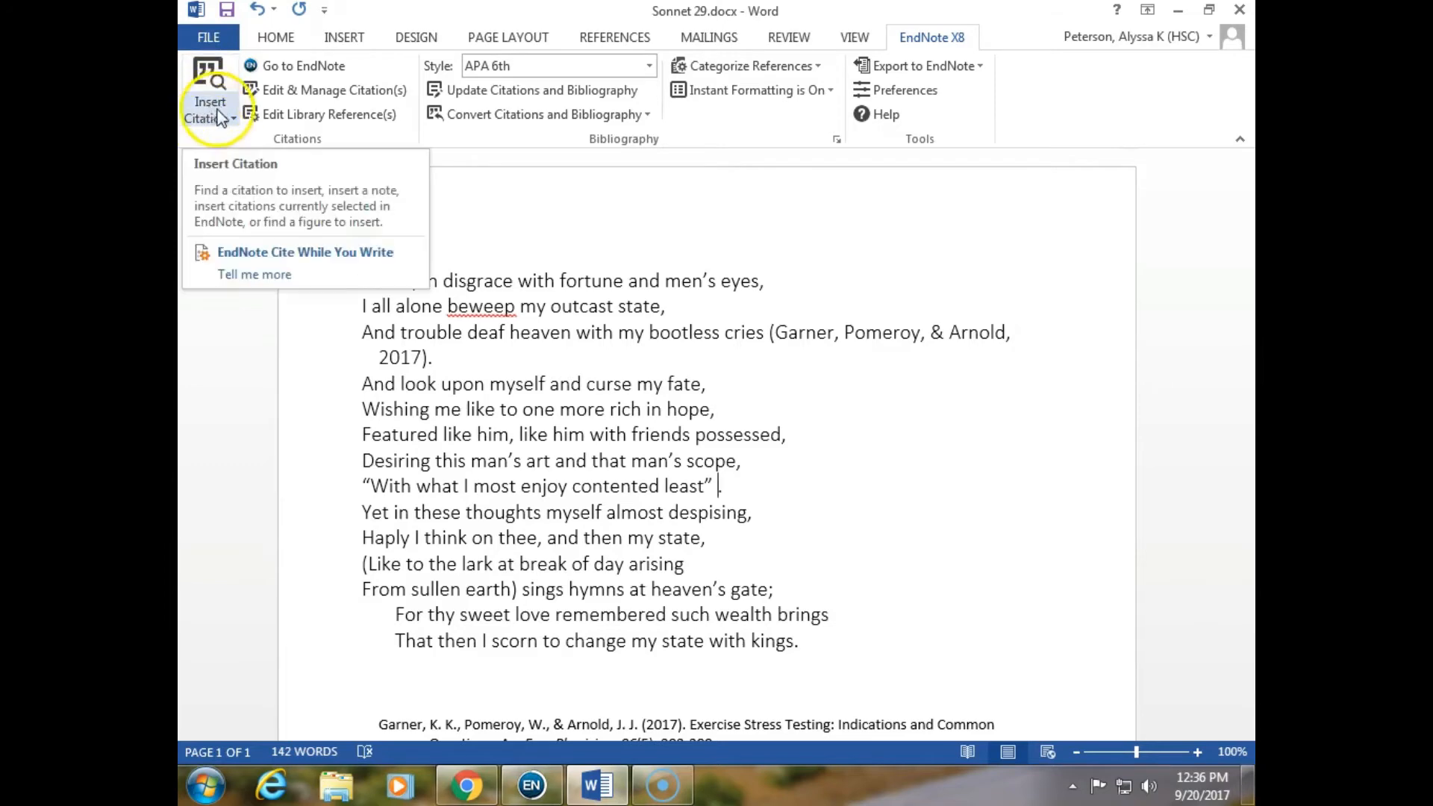
click(276, 75)
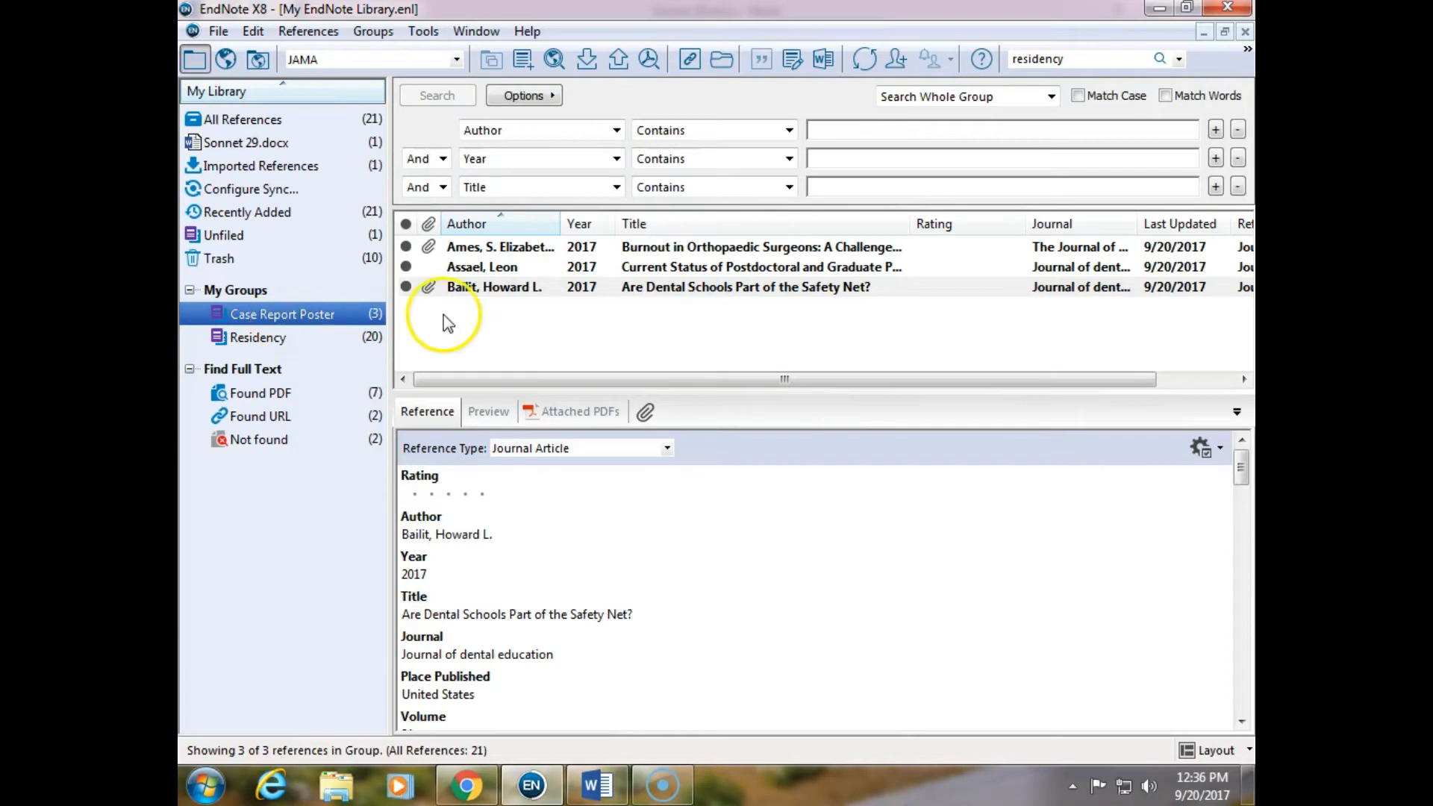
click(501, 252)
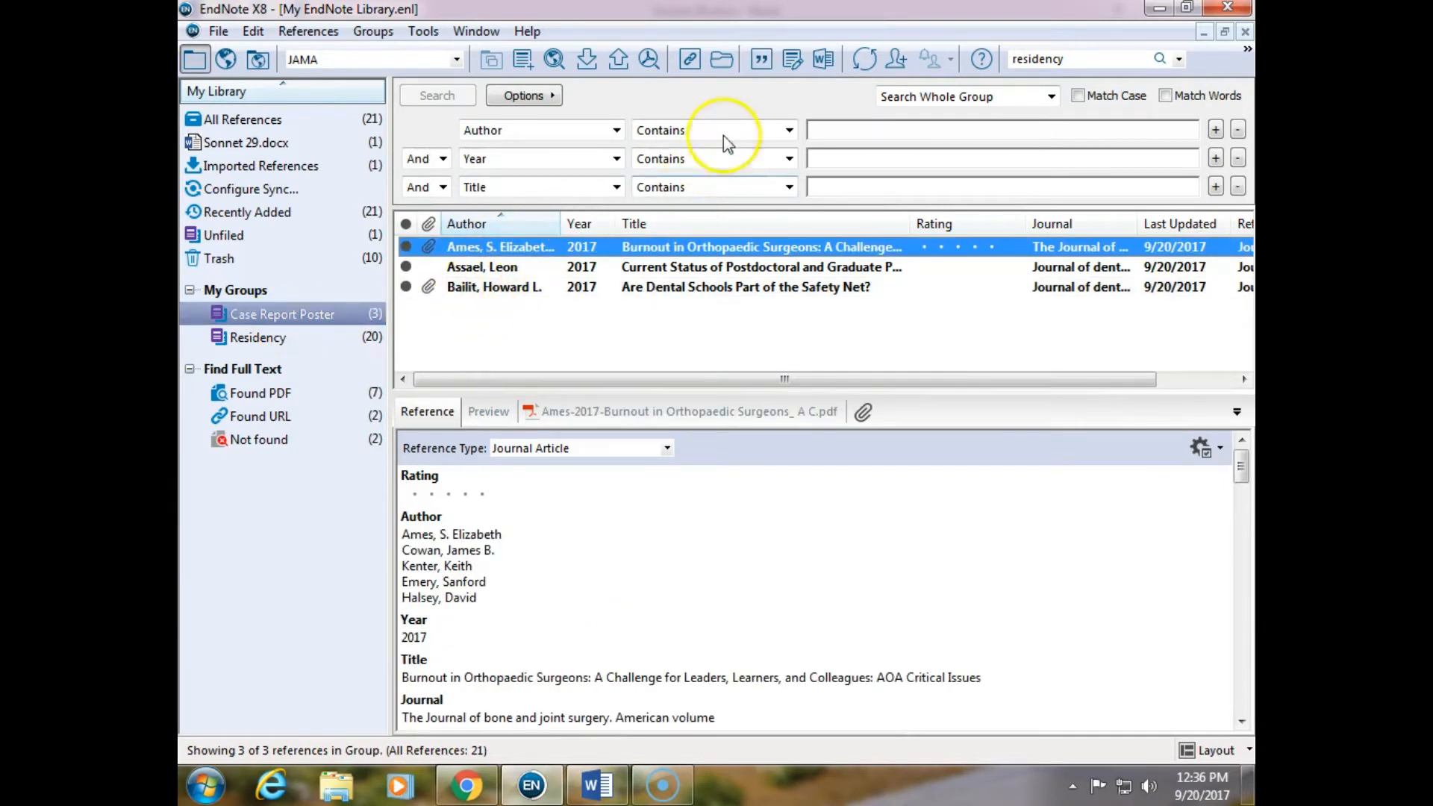
click(761, 64)
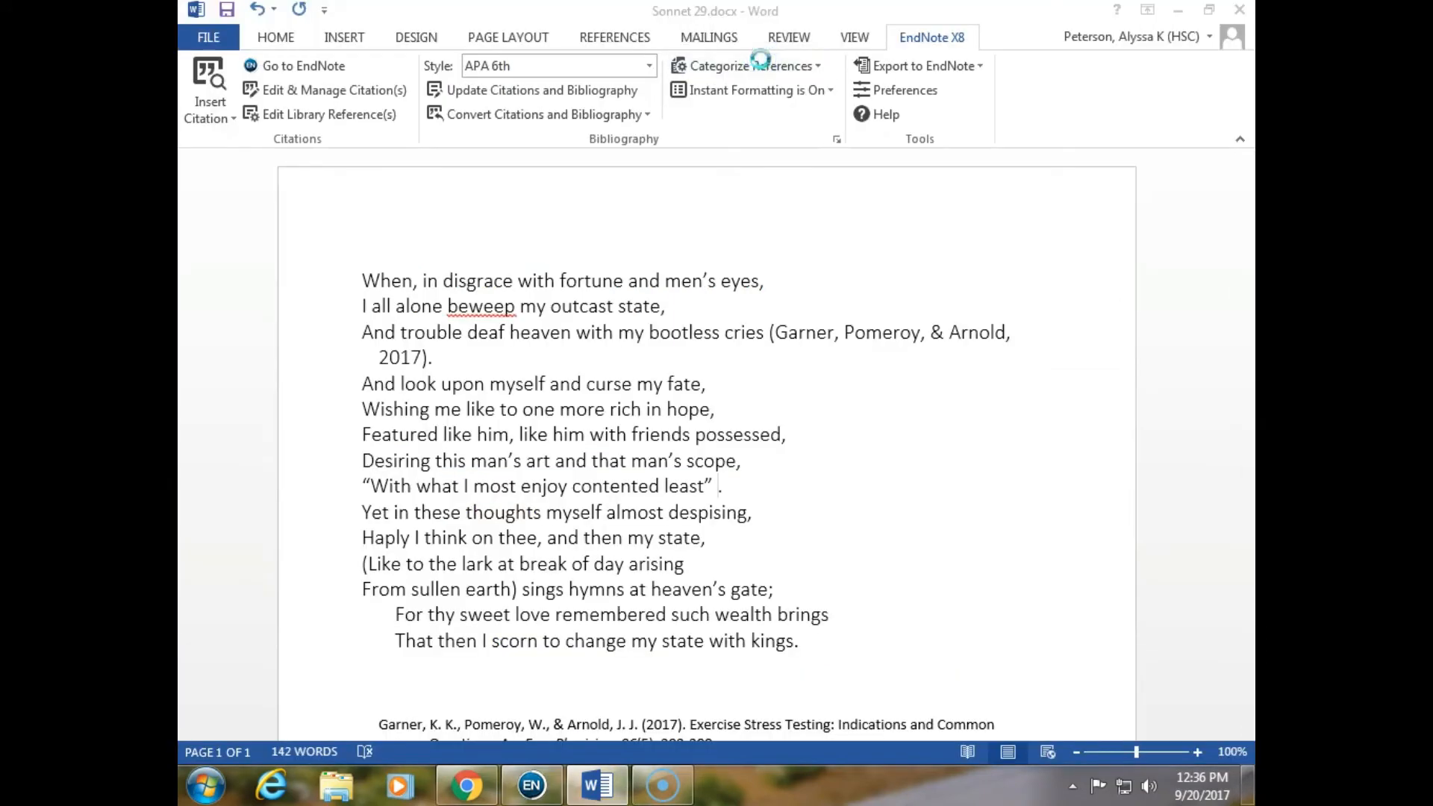
drag(722, 486, 959, 501)
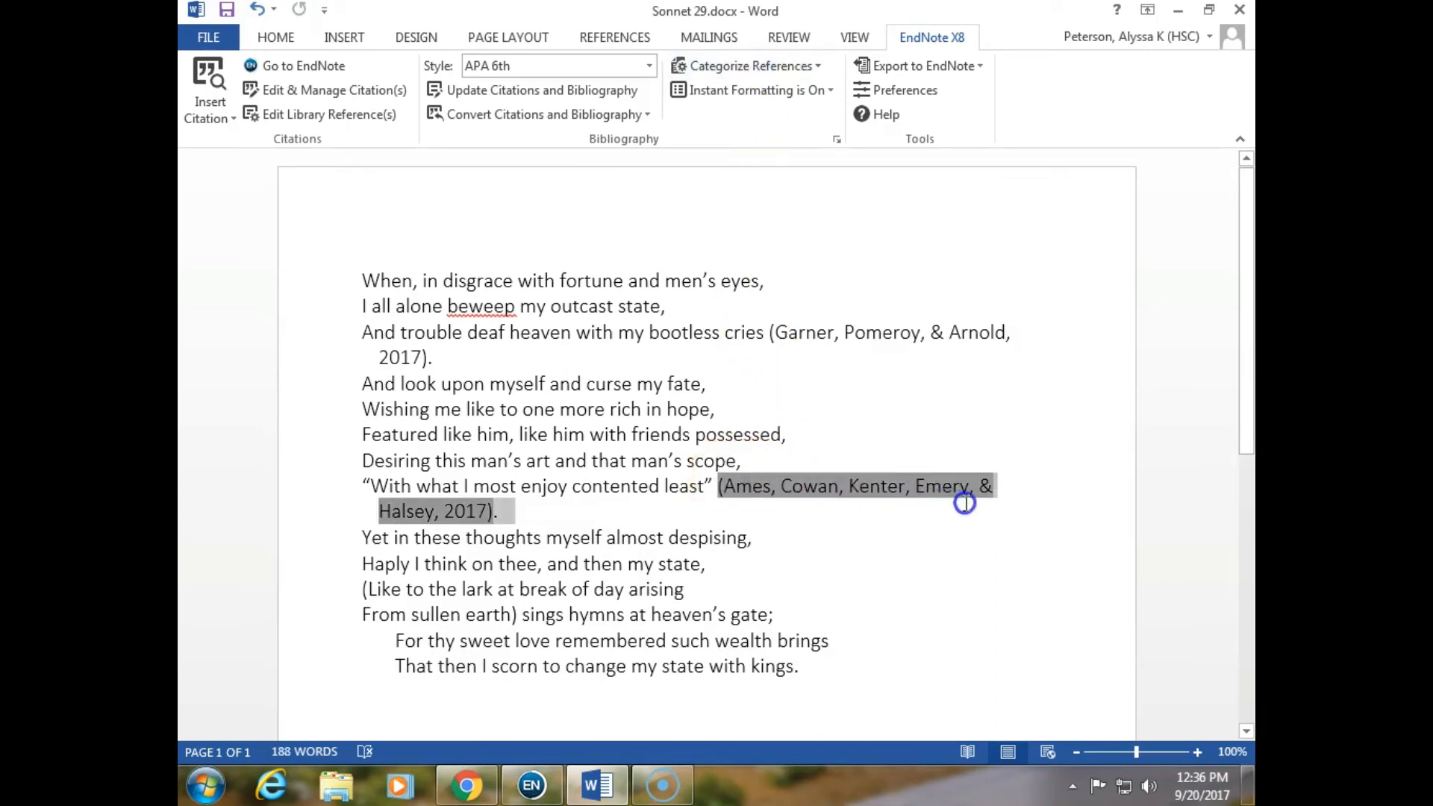
click(960, 562)
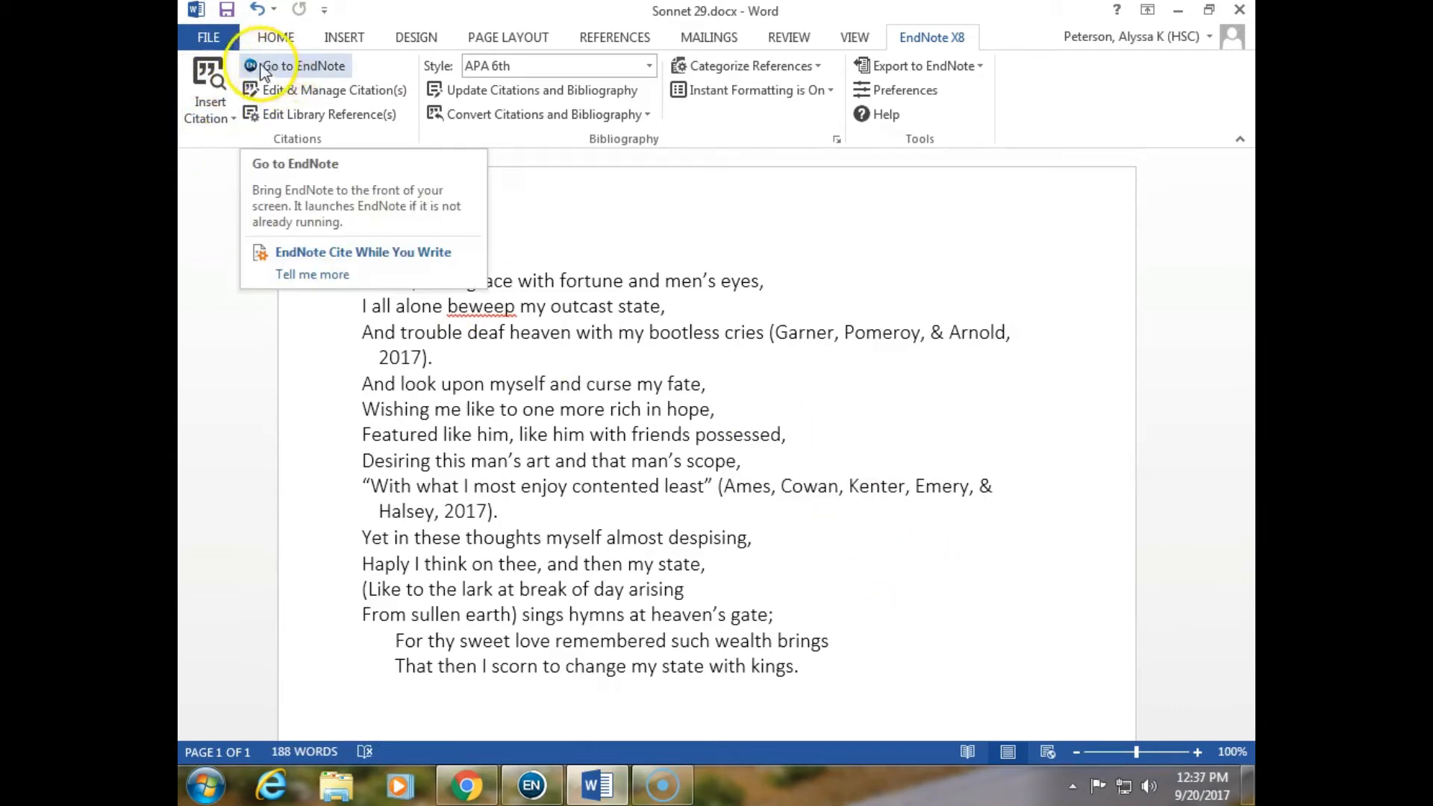
Try to add ", p. 5" directly in the text of the citation after "contented least", then update the citations and bibliography
click(371, 486)
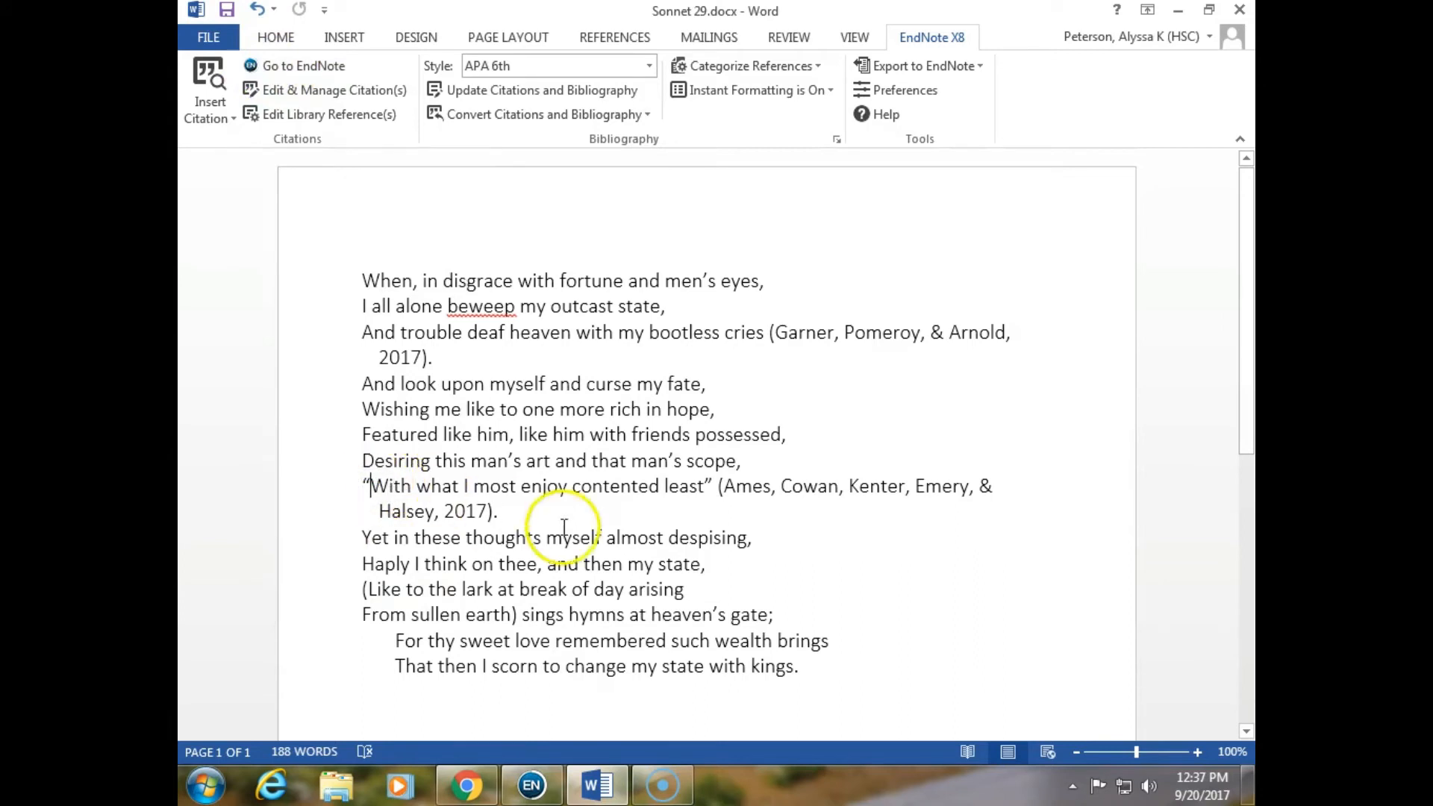
click(489, 514)
text(, p. 5)
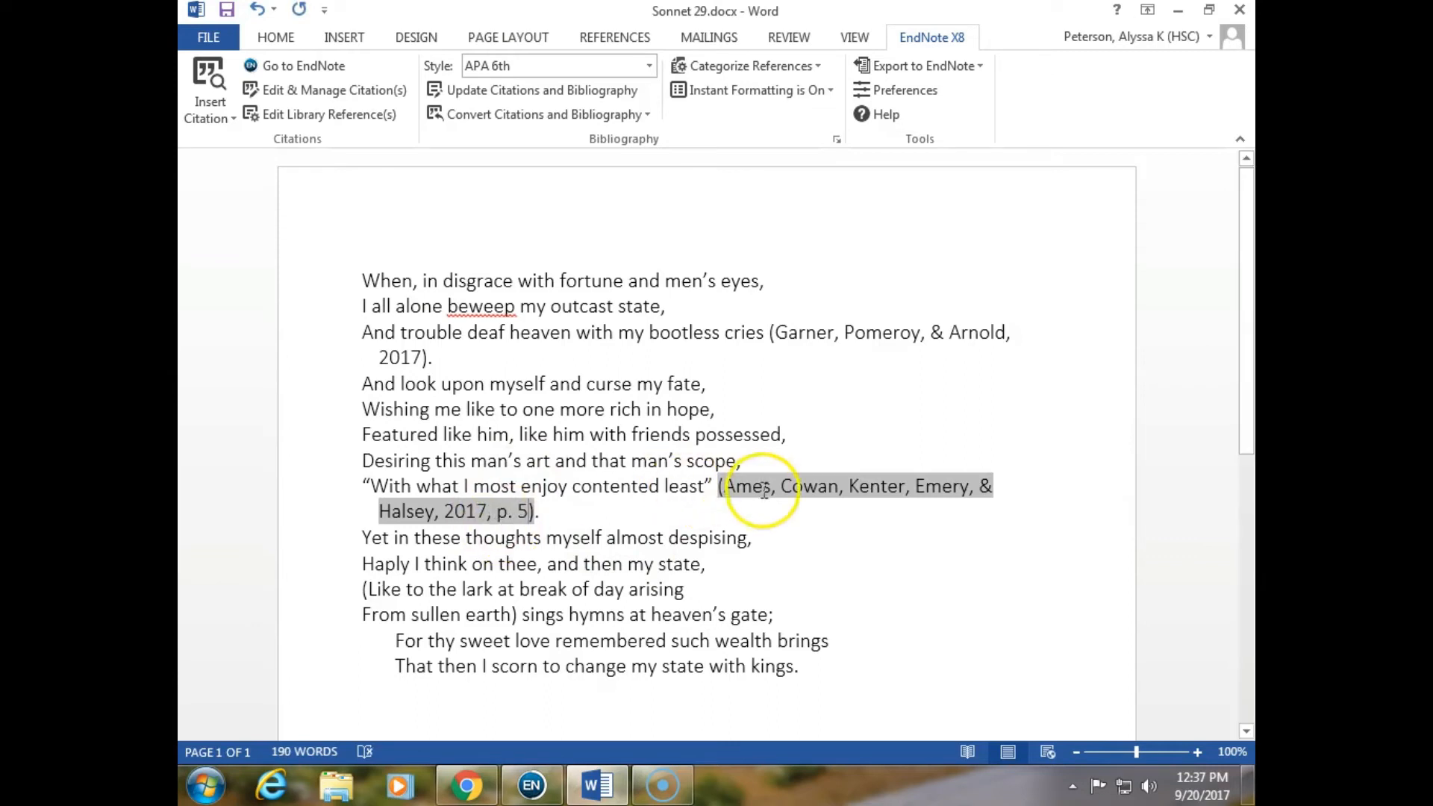
click(834, 619)
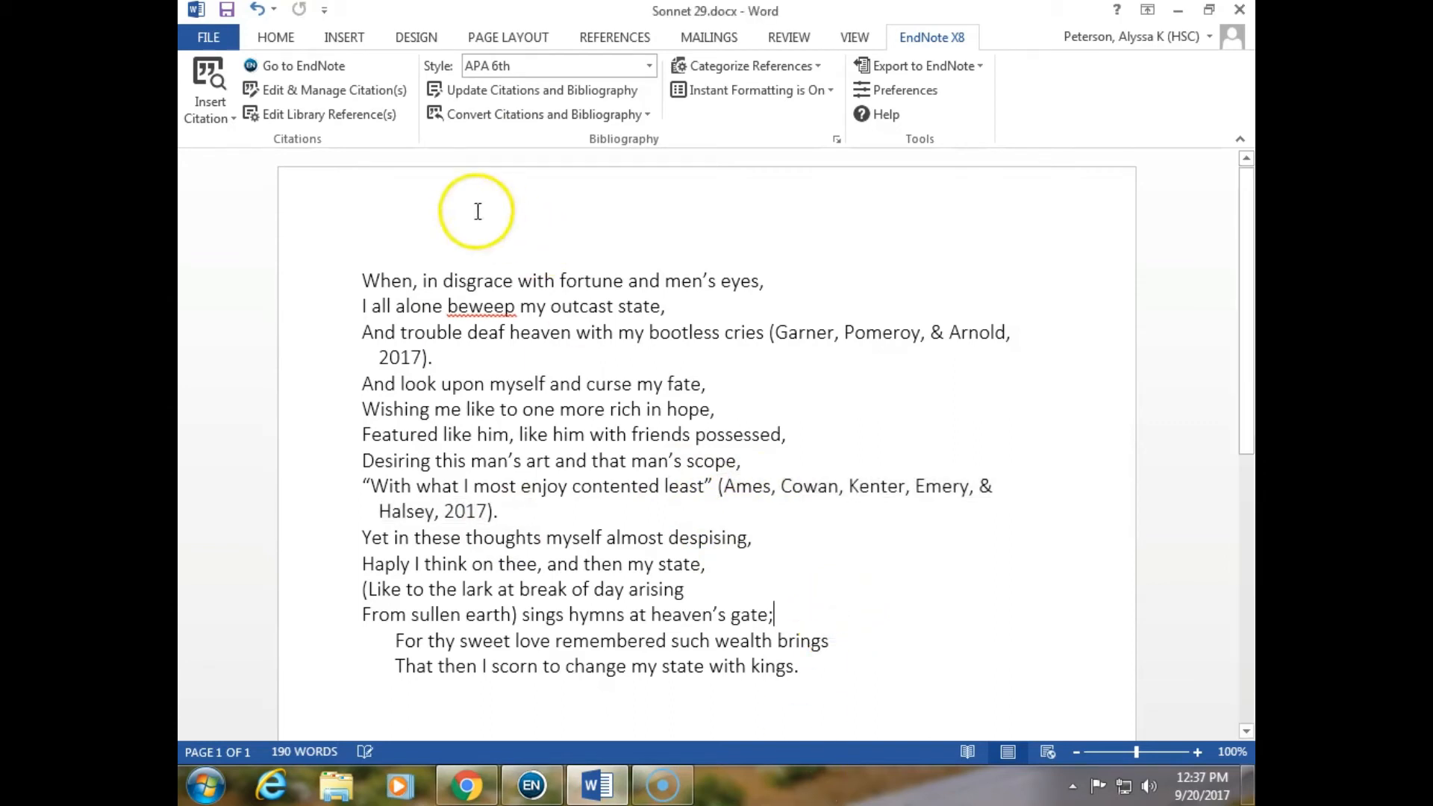
click(509, 91)
Edit the citation after "contented least" in EndNote's citation manager, setting its Pages value to 6
click(479, 511)
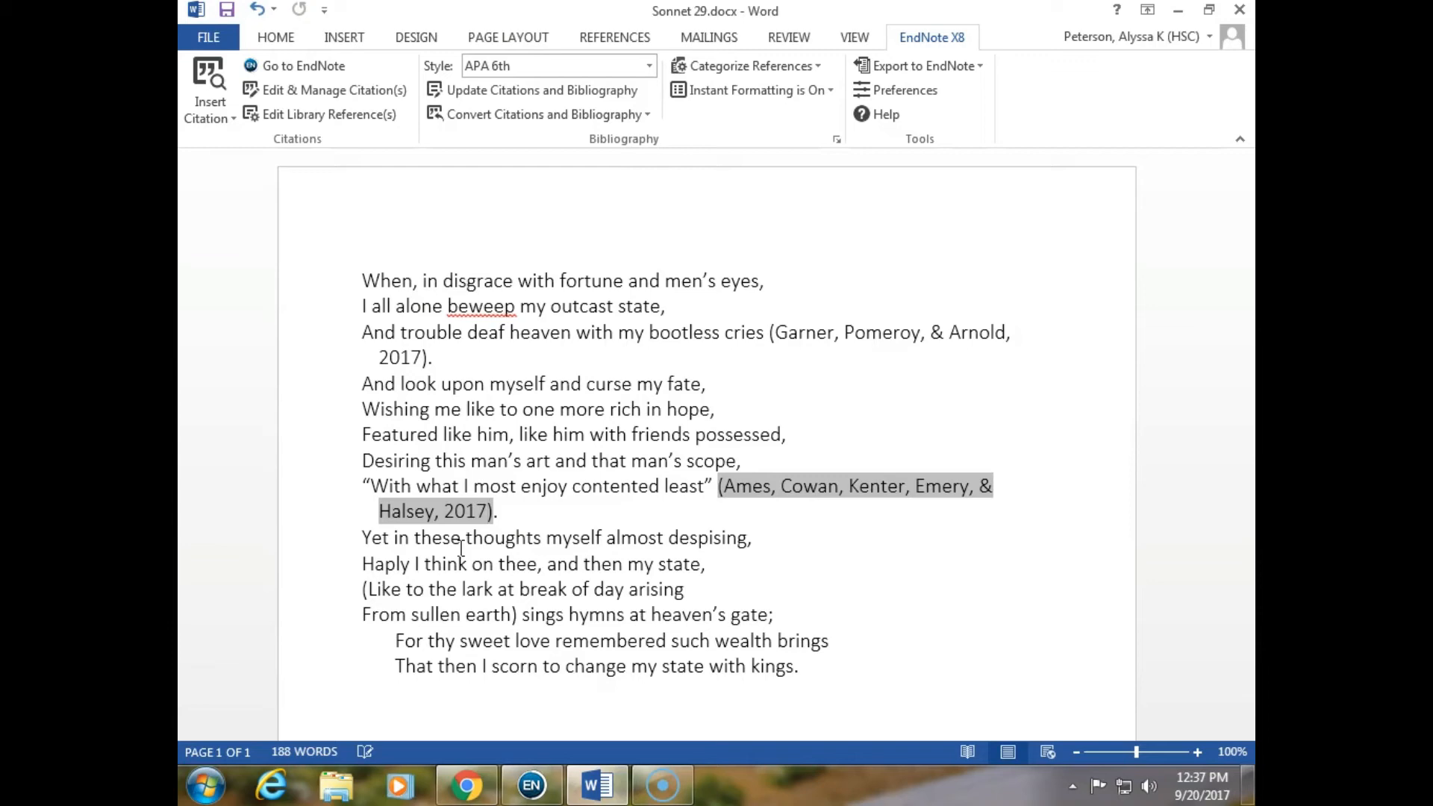
click(310, 91)
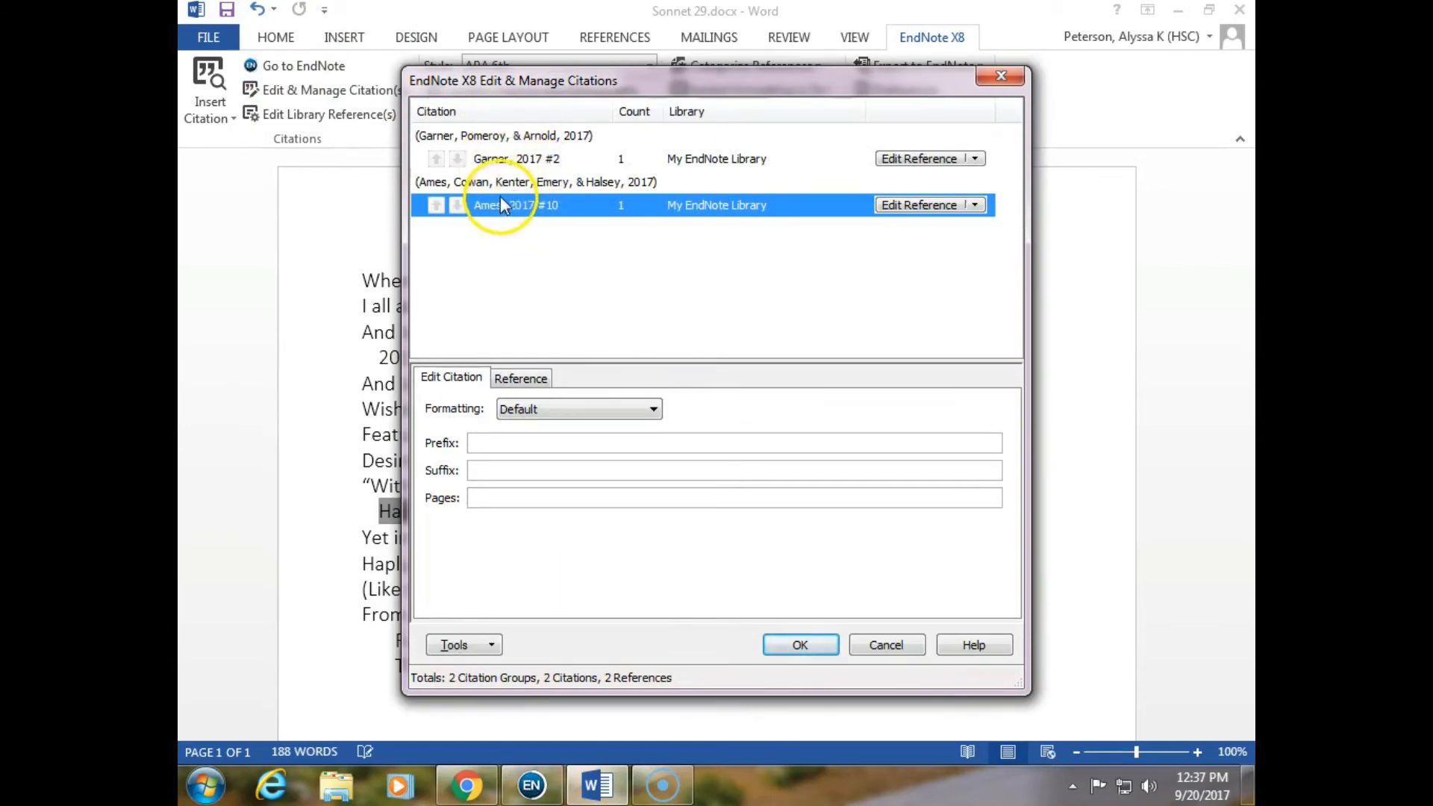
click(497, 497)
text(6)
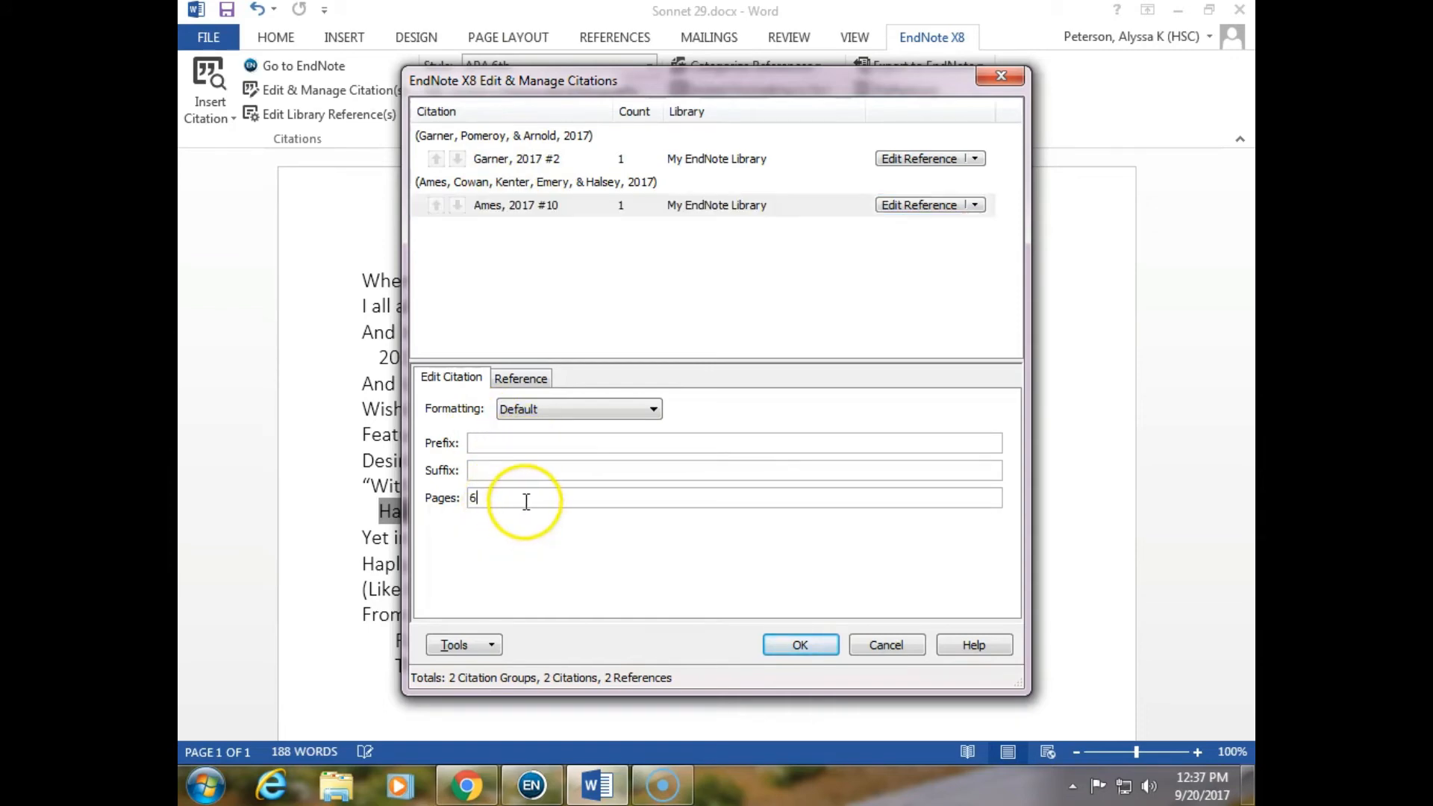
click(800, 644)
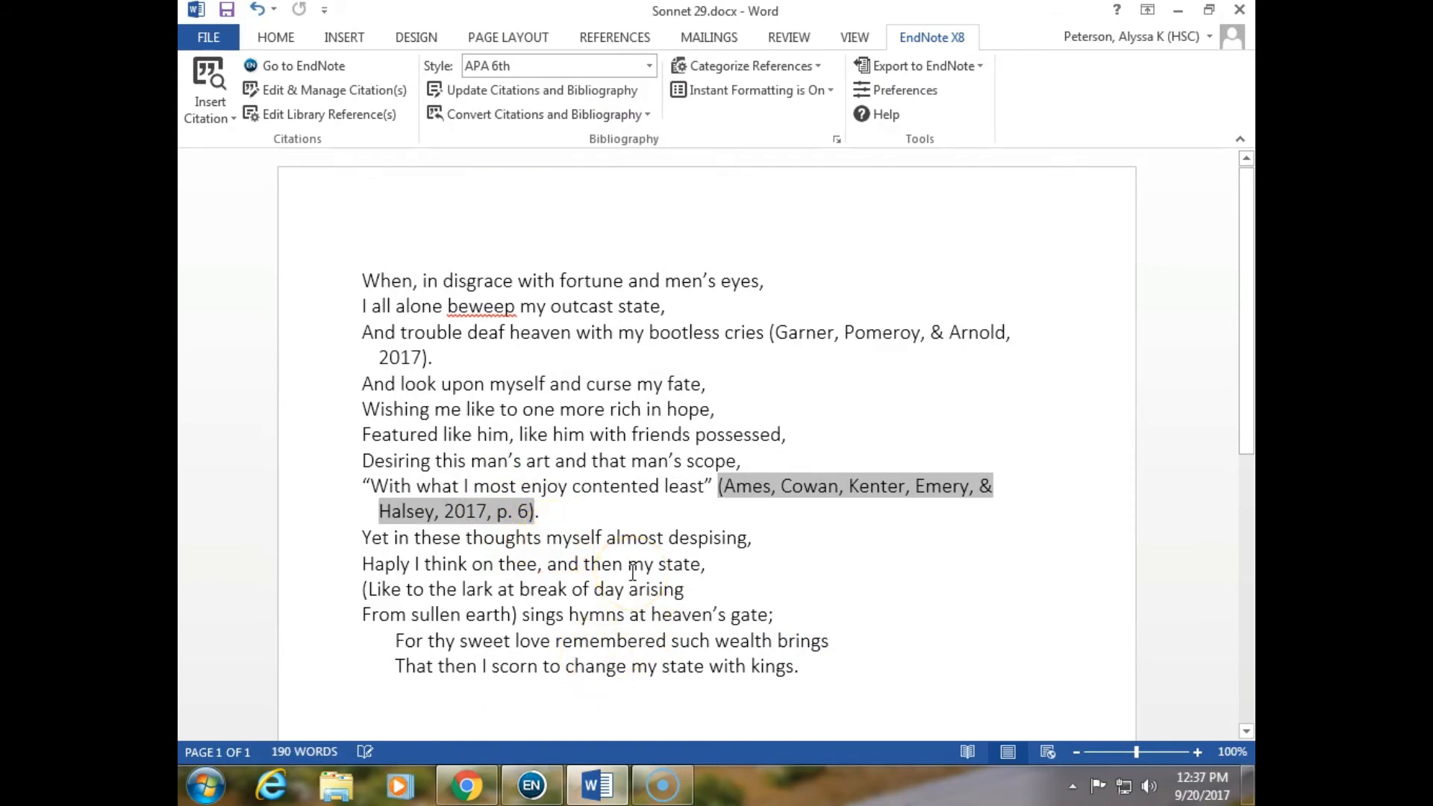
Search the references by first author's surname and insert the citation "Burnout in Orthopaedic Surgeons" after "break of day arising"
click(703, 592)
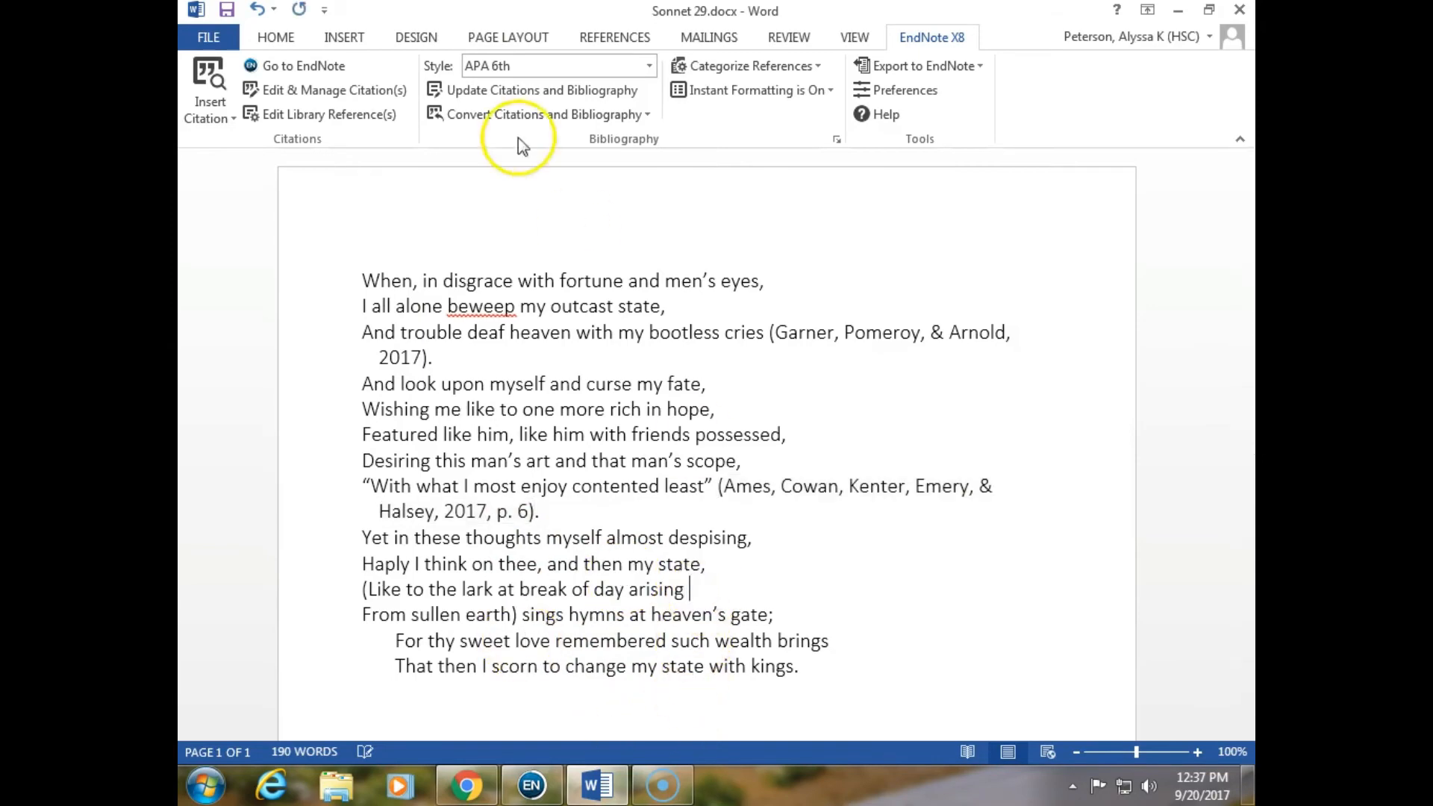
click(213, 78)
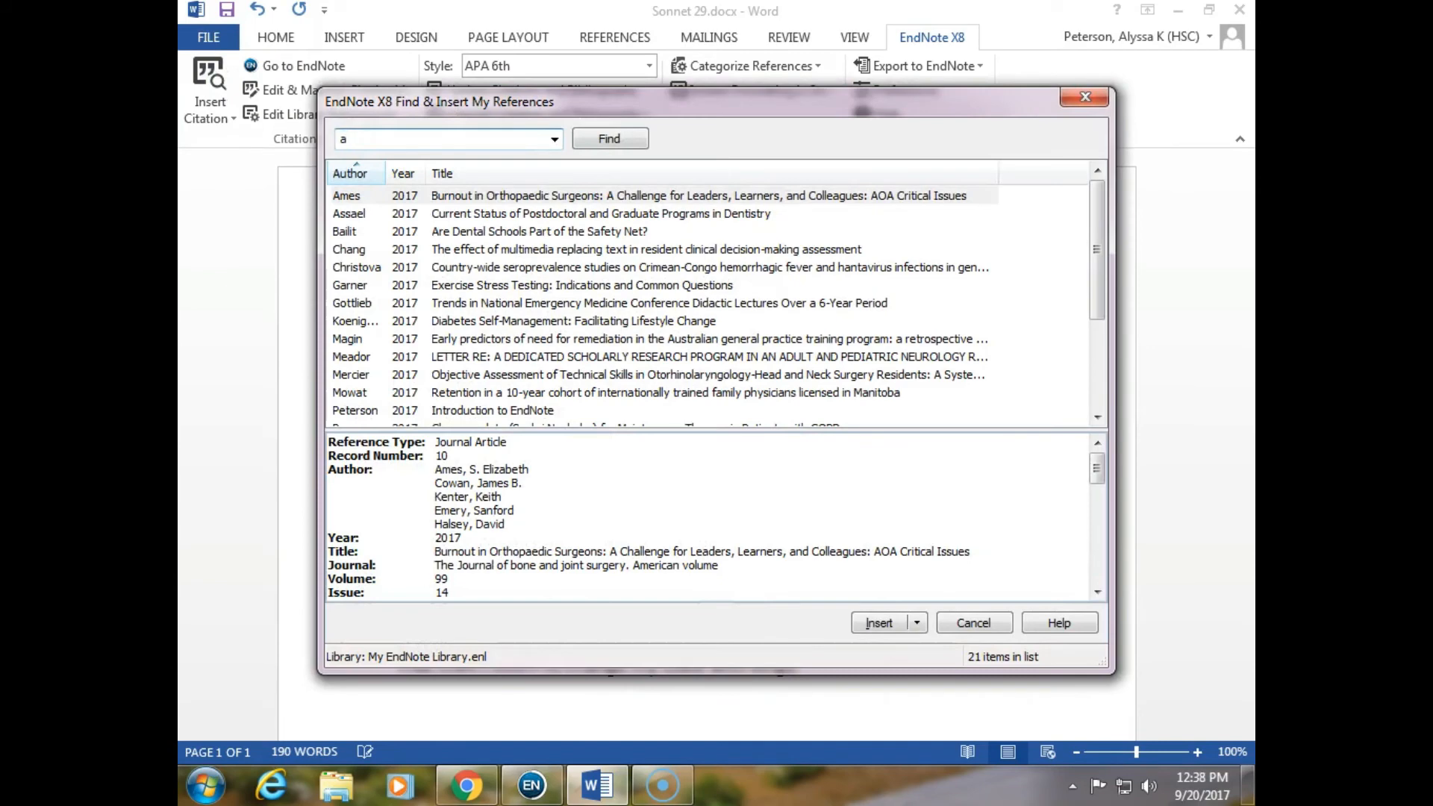
key(Return)
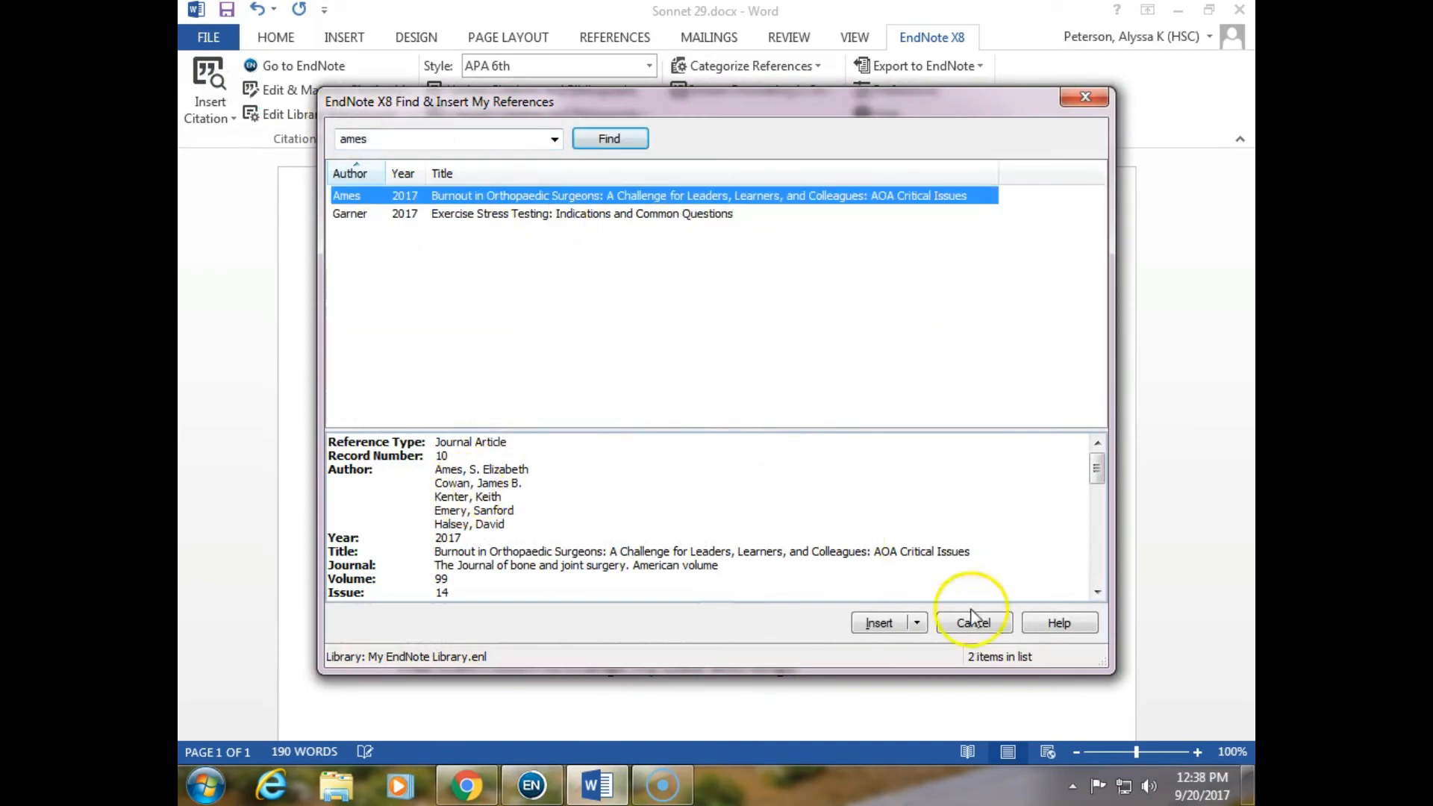
click(878, 624)
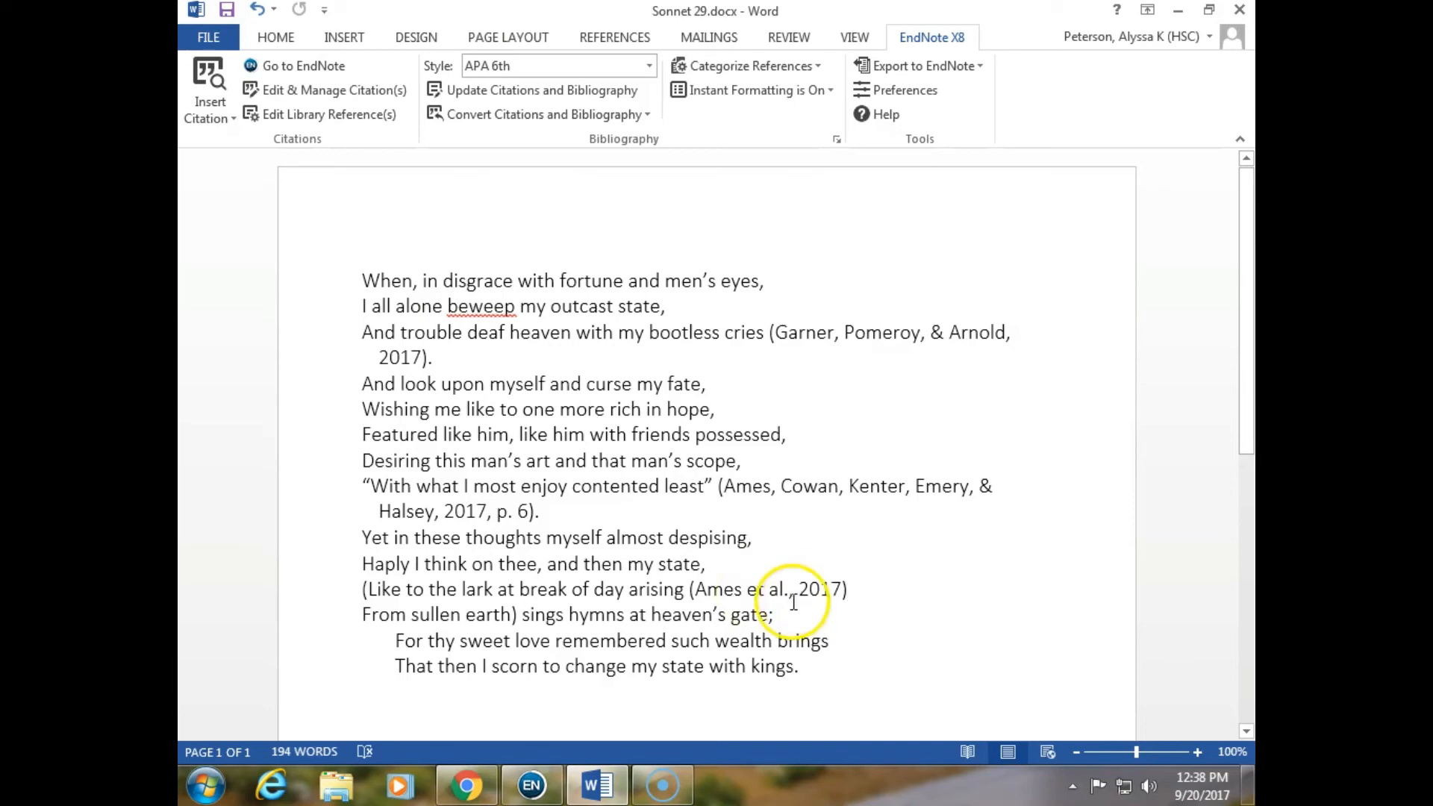
Set the Pages value to 22 for the citation after "break of day arising" in the citation manager
click(317, 91)
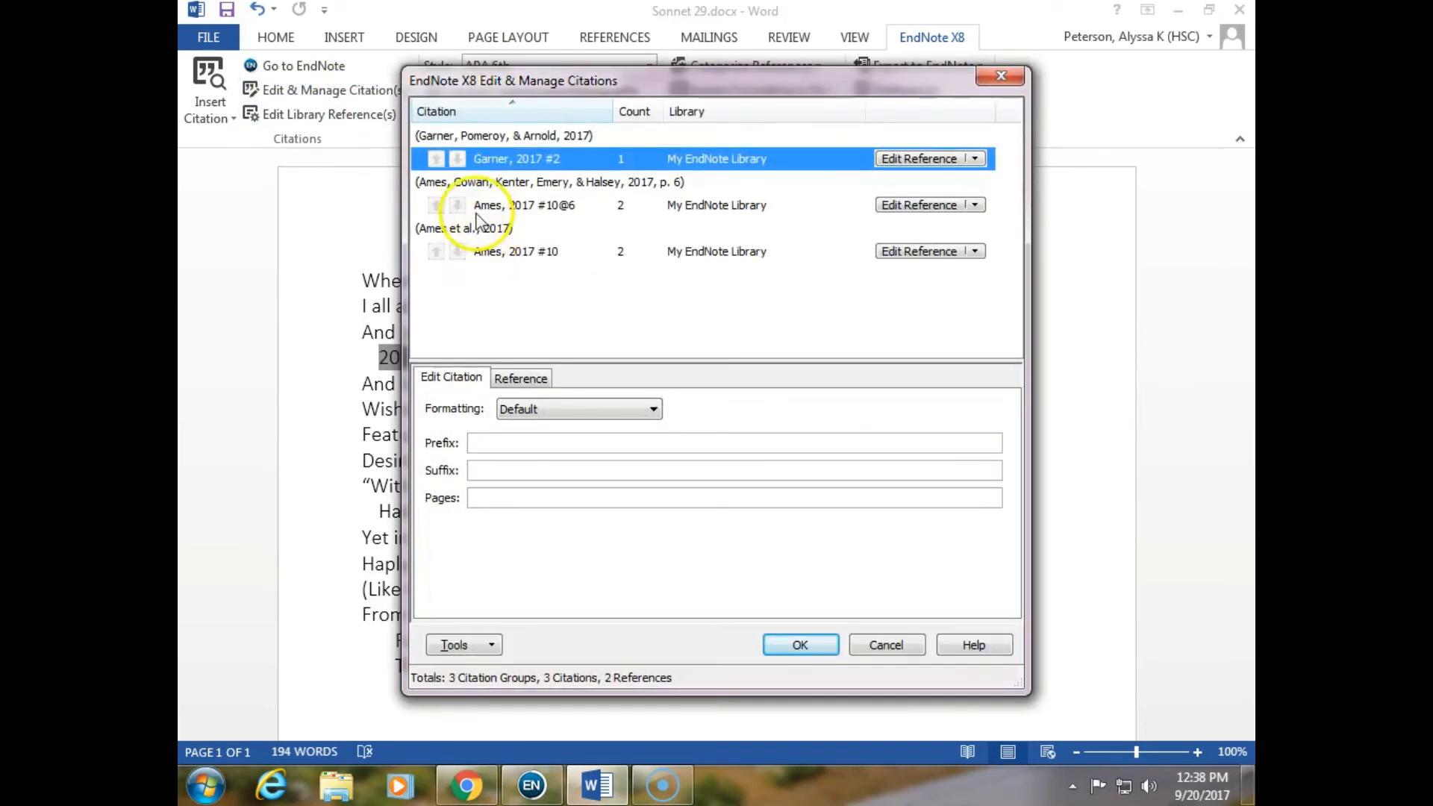
click(474, 257)
click(522, 497)
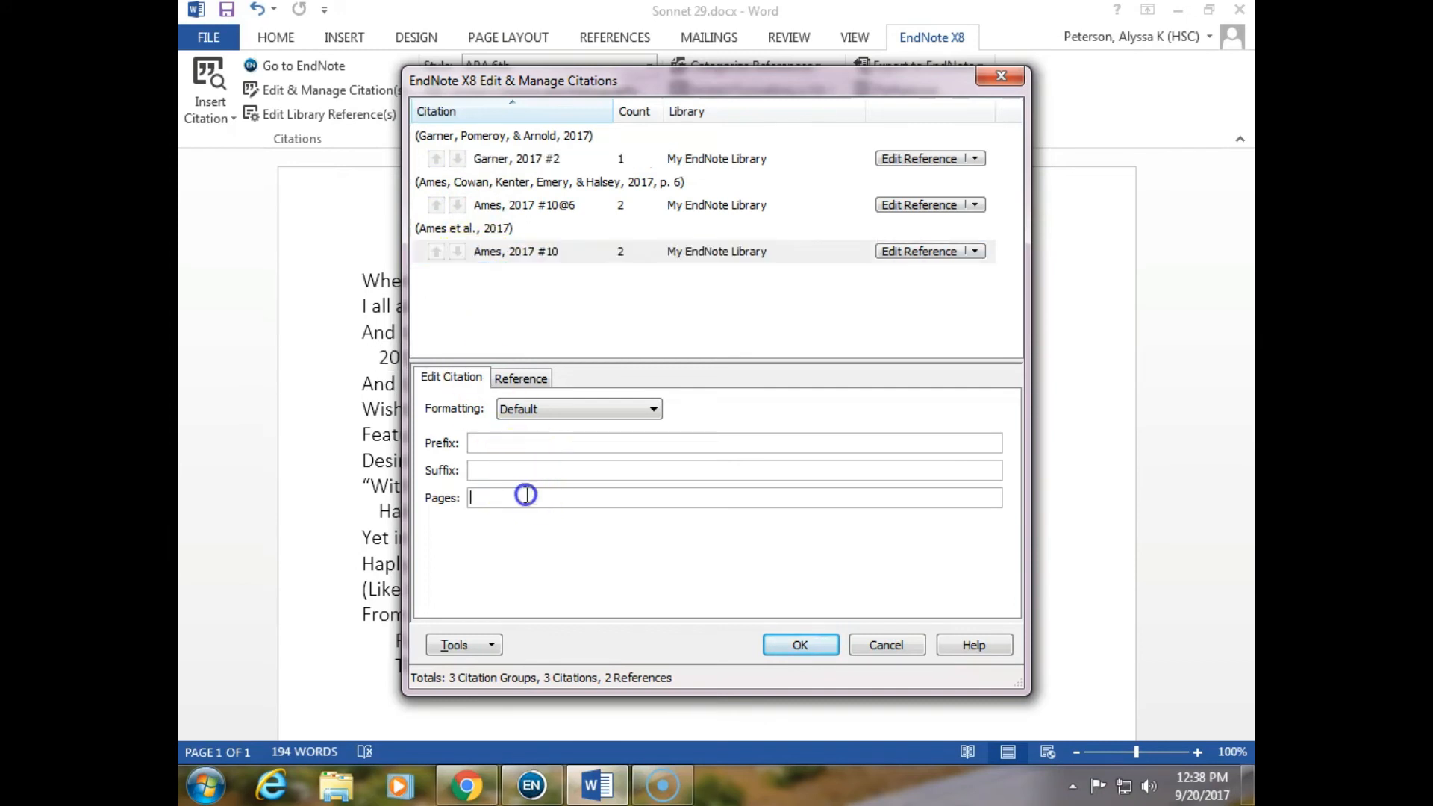
text(22)
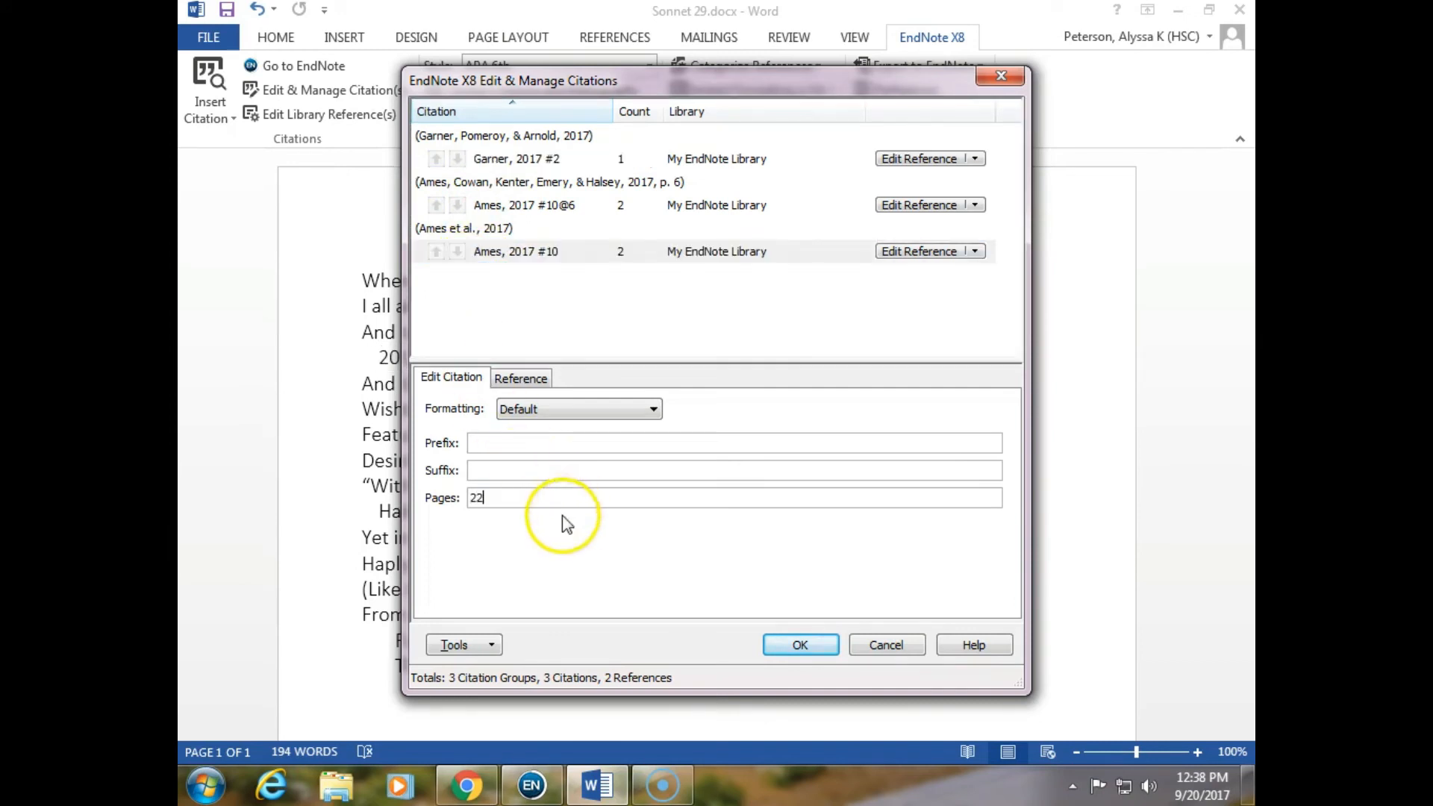
click(798, 645)
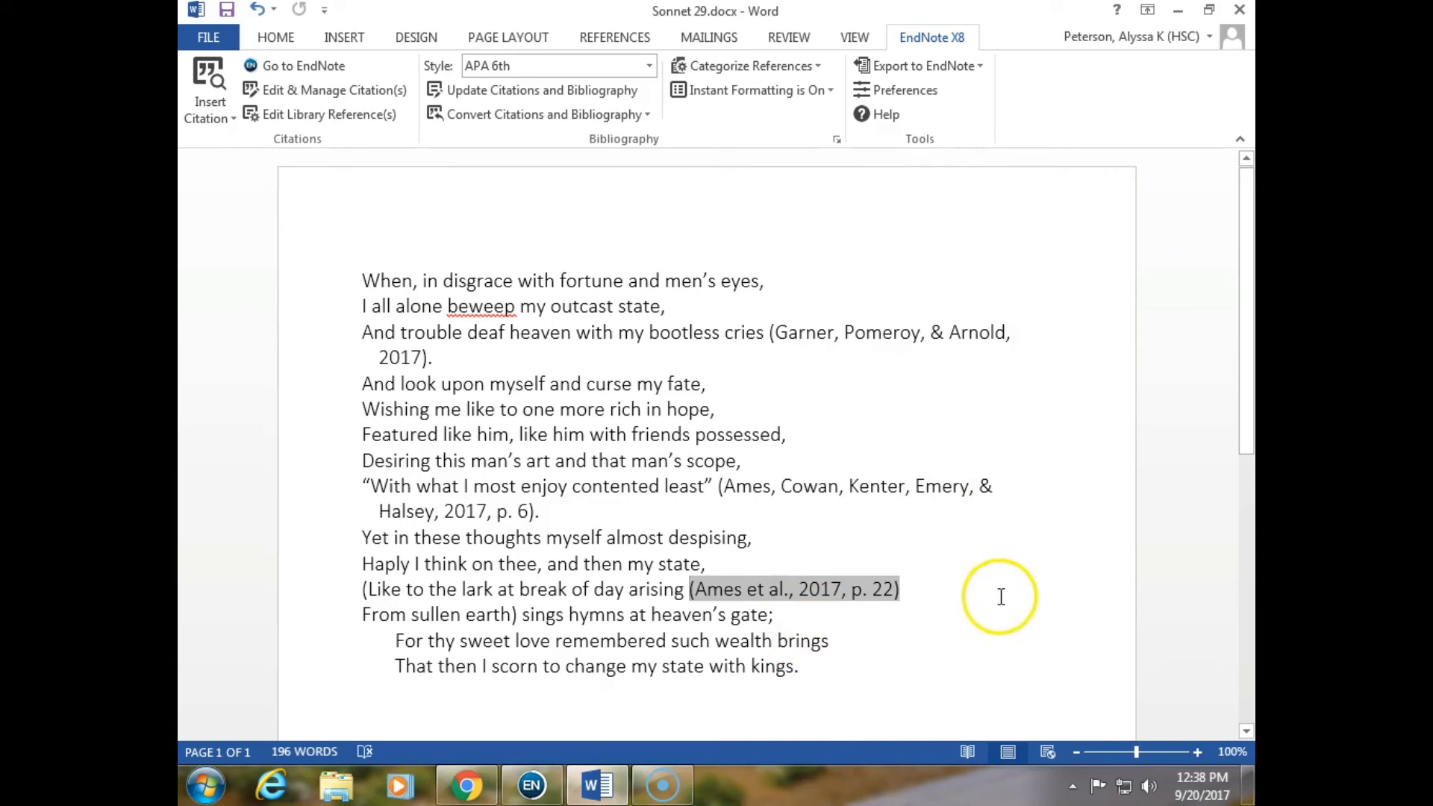
Change the document's citation style to JAMA and check the bibliography entries below the poem
click(650, 68)
click(553, 208)
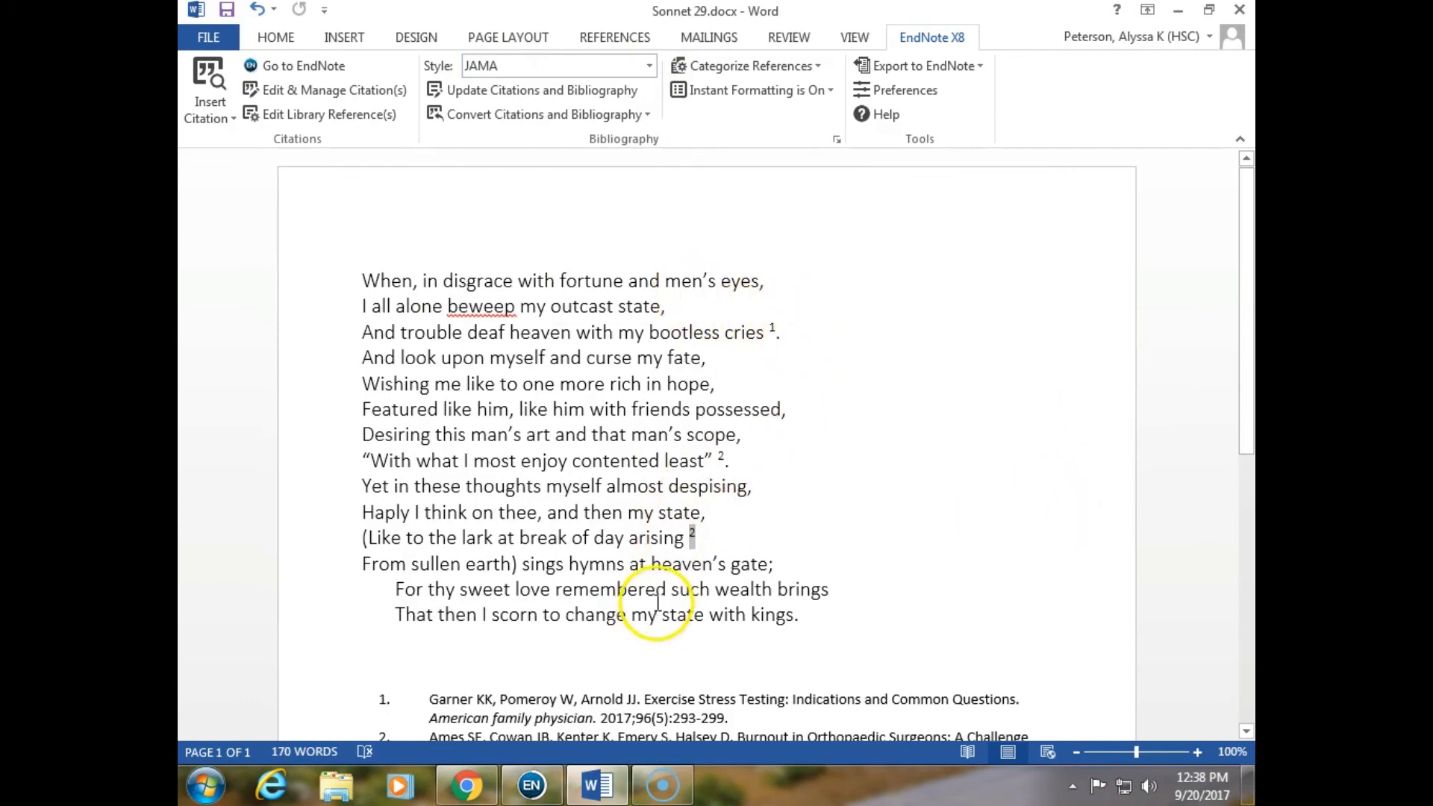
scroll(653, 612, down, 1)
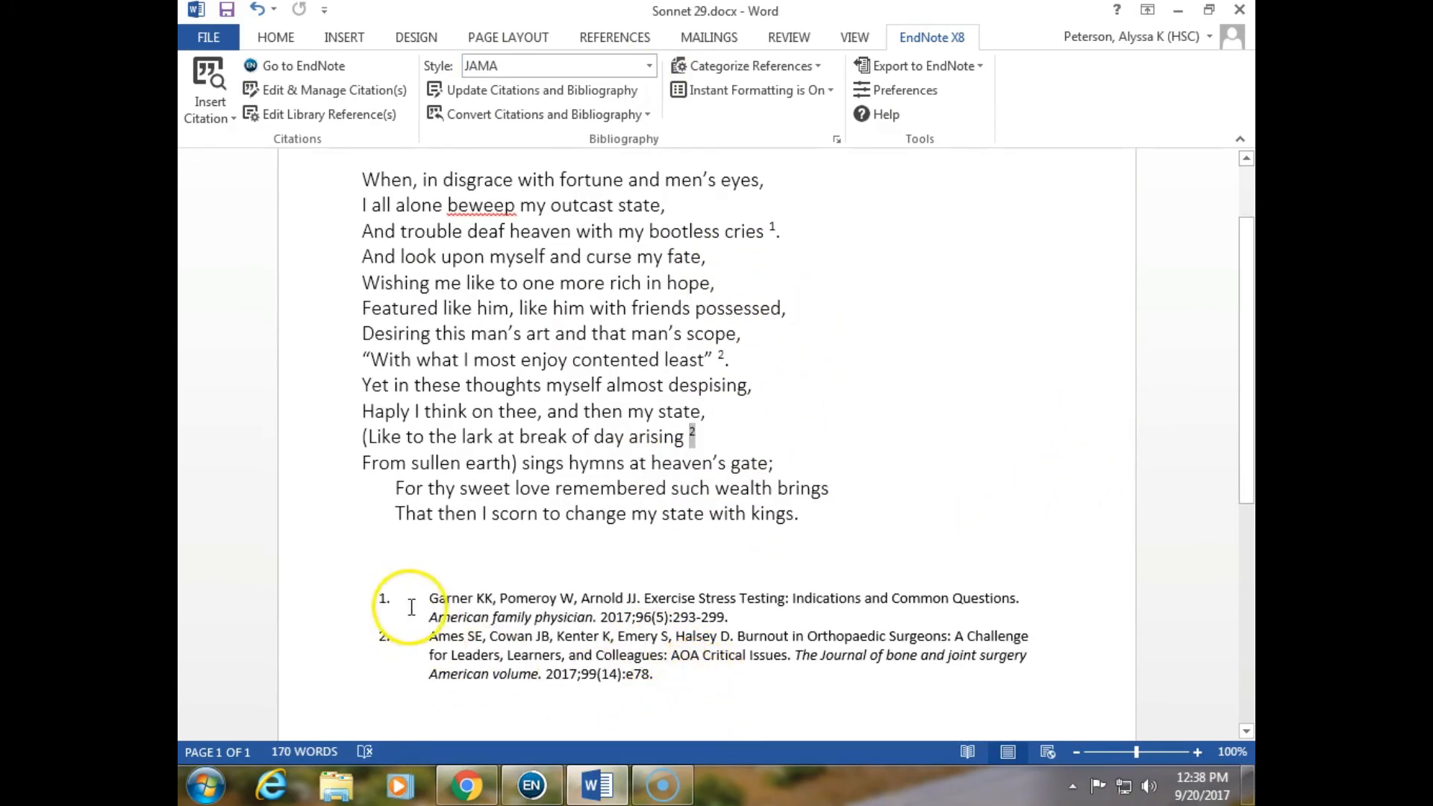
click(669, 653)
drag(669, 653, 695, 688)
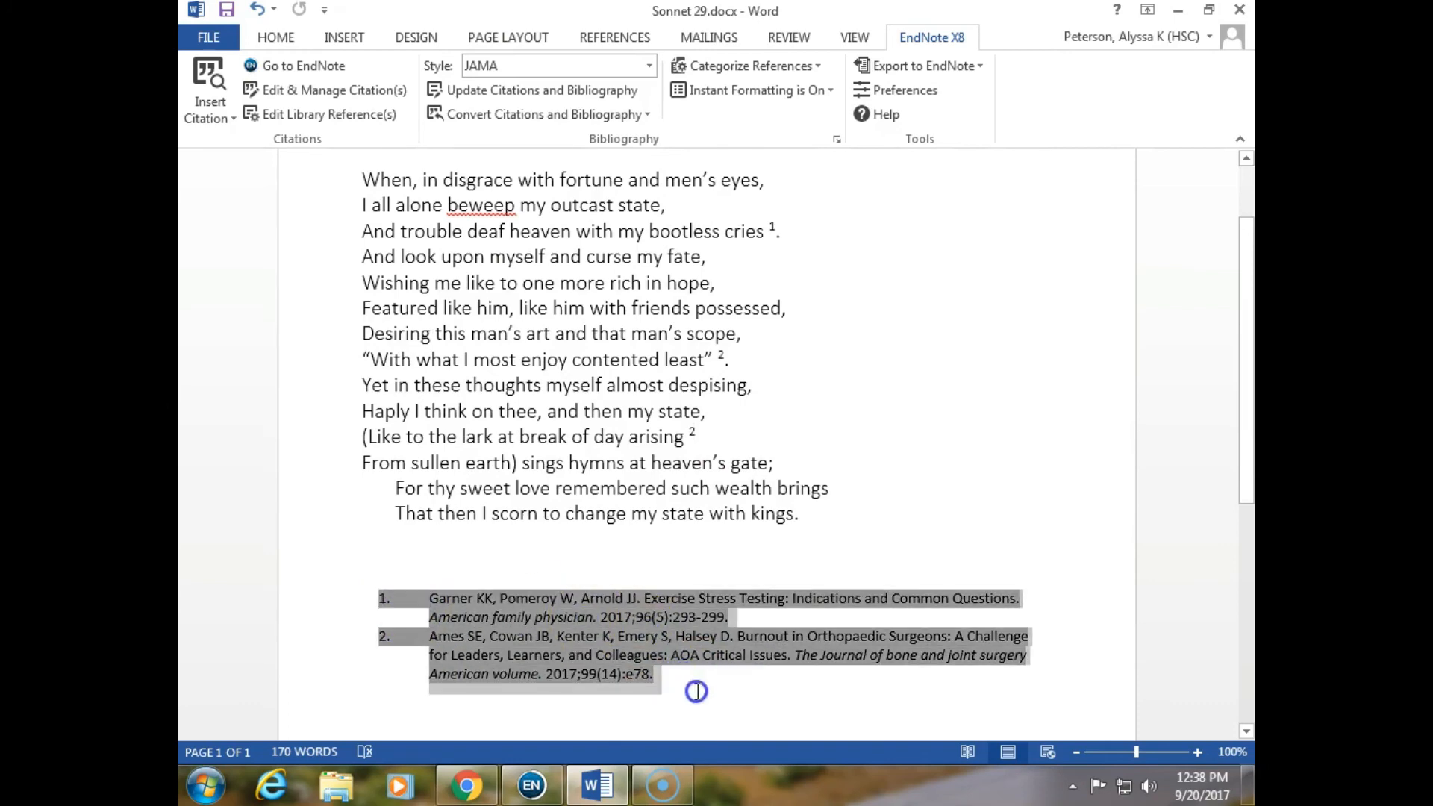
click(902, 440)
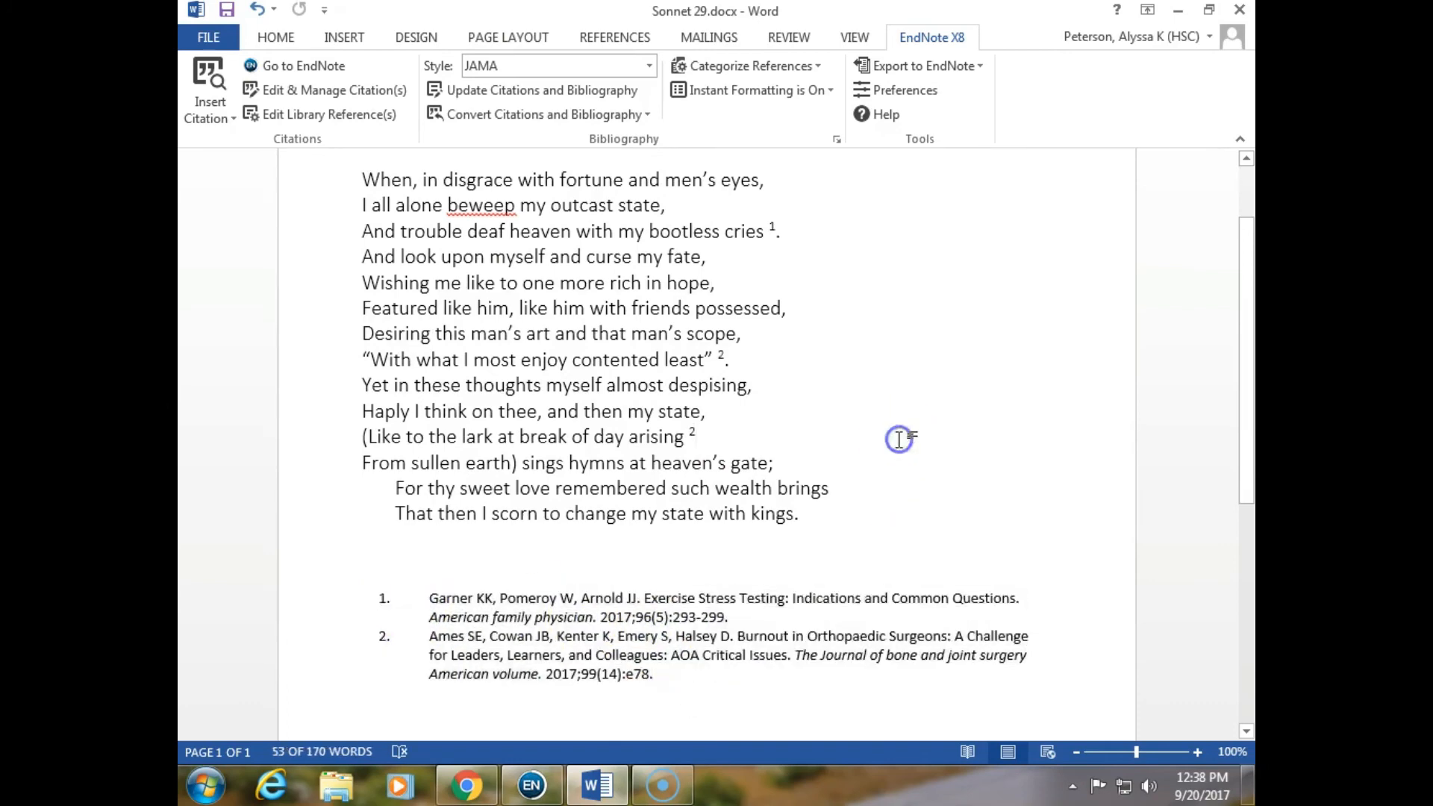
scroll(900, 446, up, 1)
scroll(900, 446, up, 1)
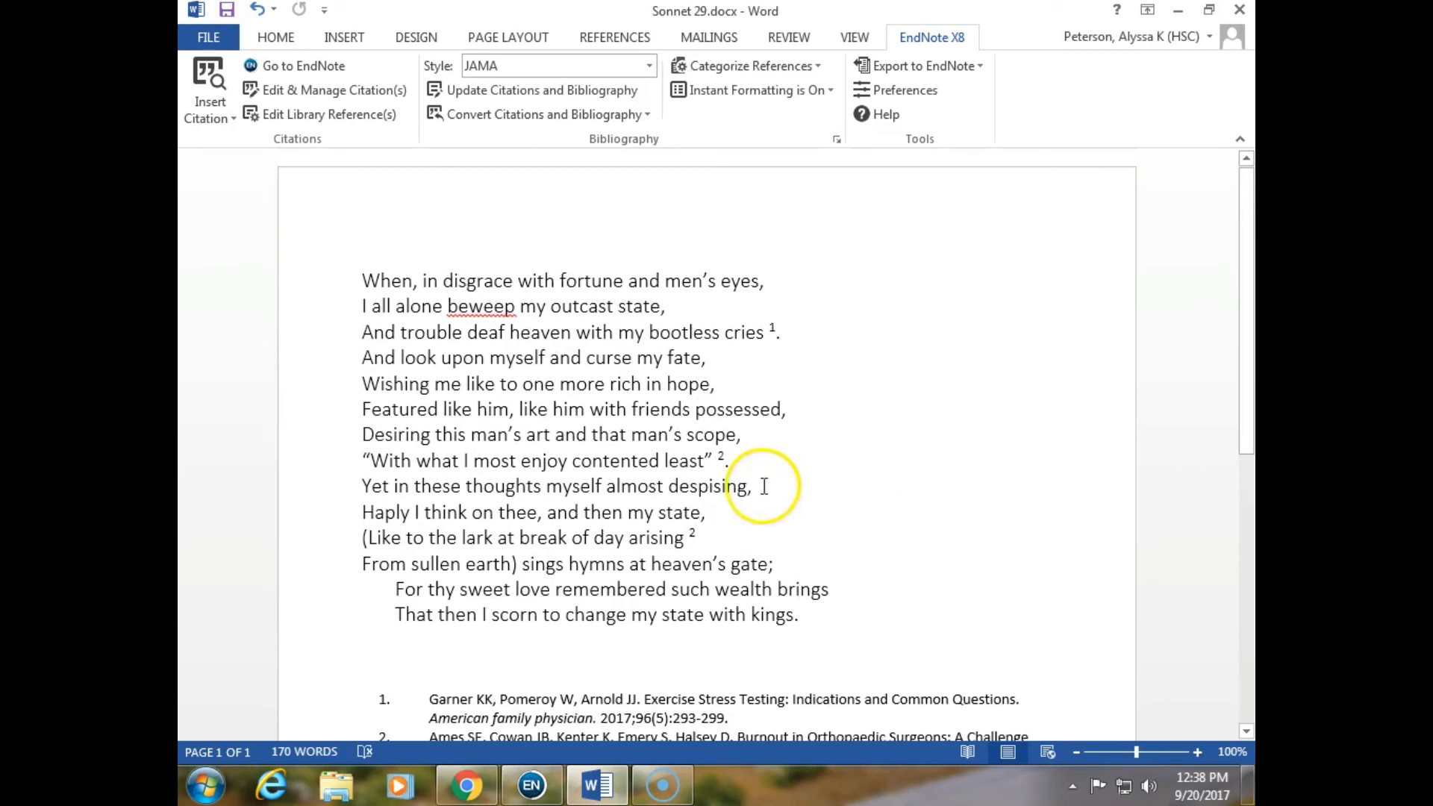
Move the line "With what I most enjoy contented least" together with its citation to the start of the poem
drag(748, 462, 348, 466)
key(Delete)
click(359, 280)
click(376, 247)
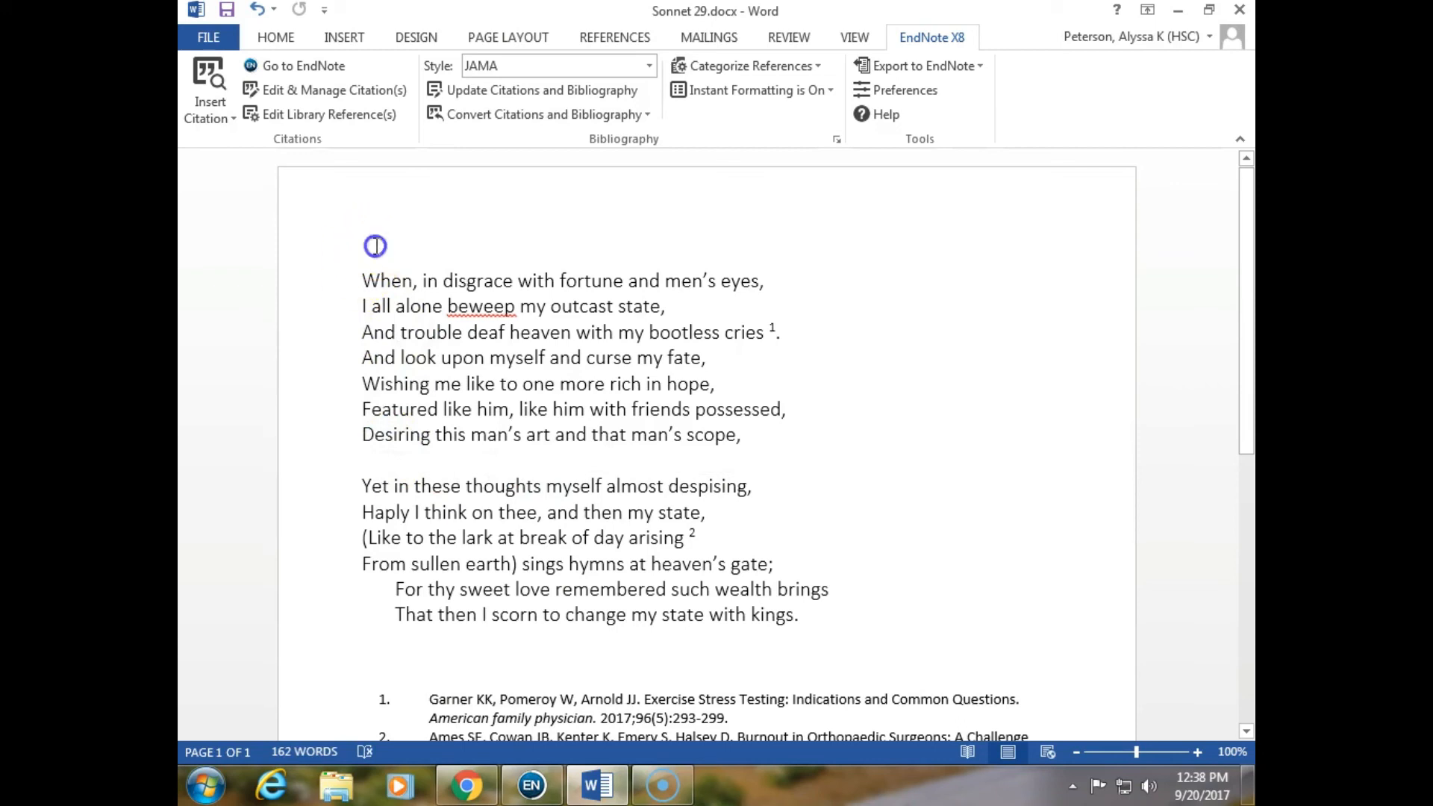
text("With what I most enjoy contented least" 2.)
click(376, 280)
Update the citations and bibliography, and put "When, in disgrace with fortune" on its own line
click(528, 91)
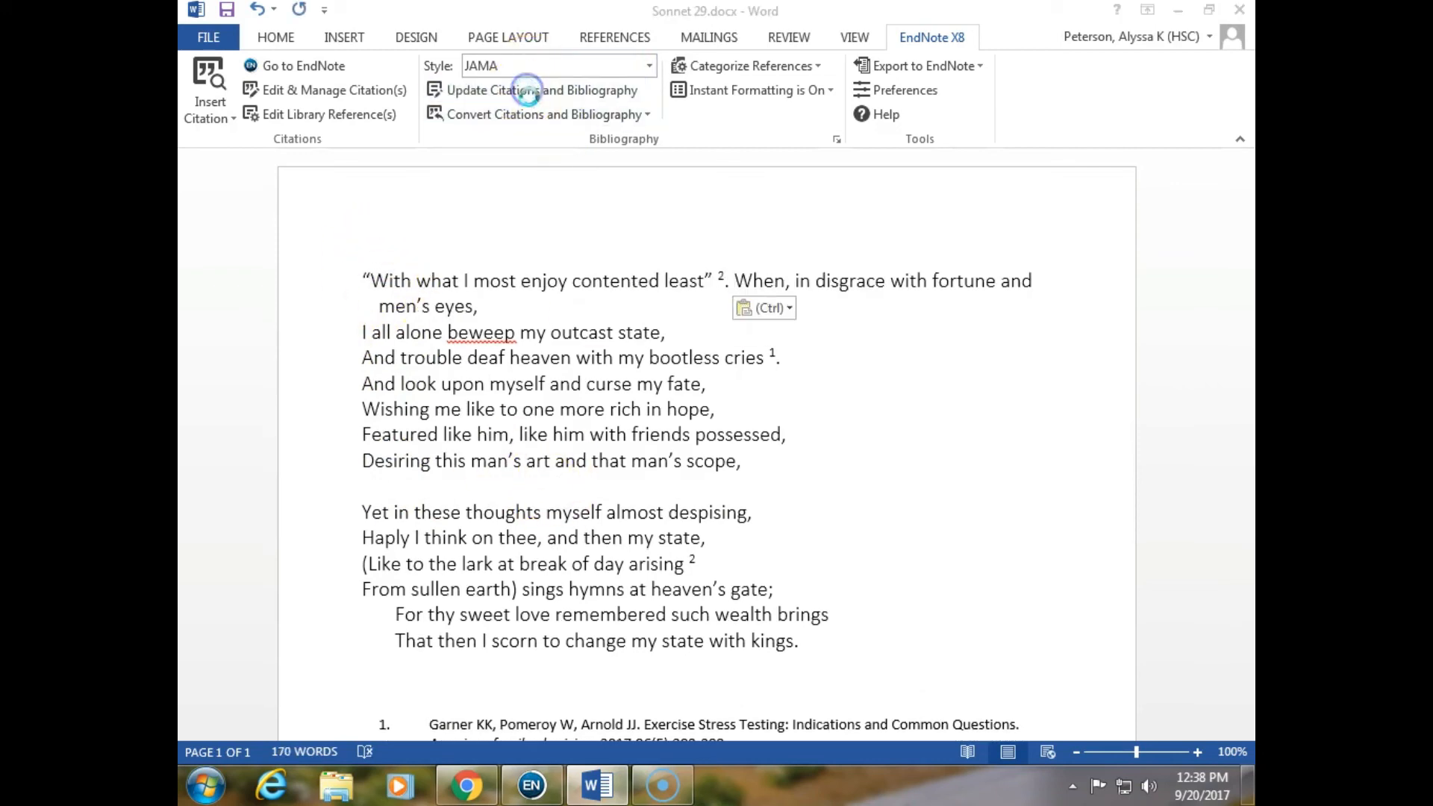
scroll(701, 332, down, 2)
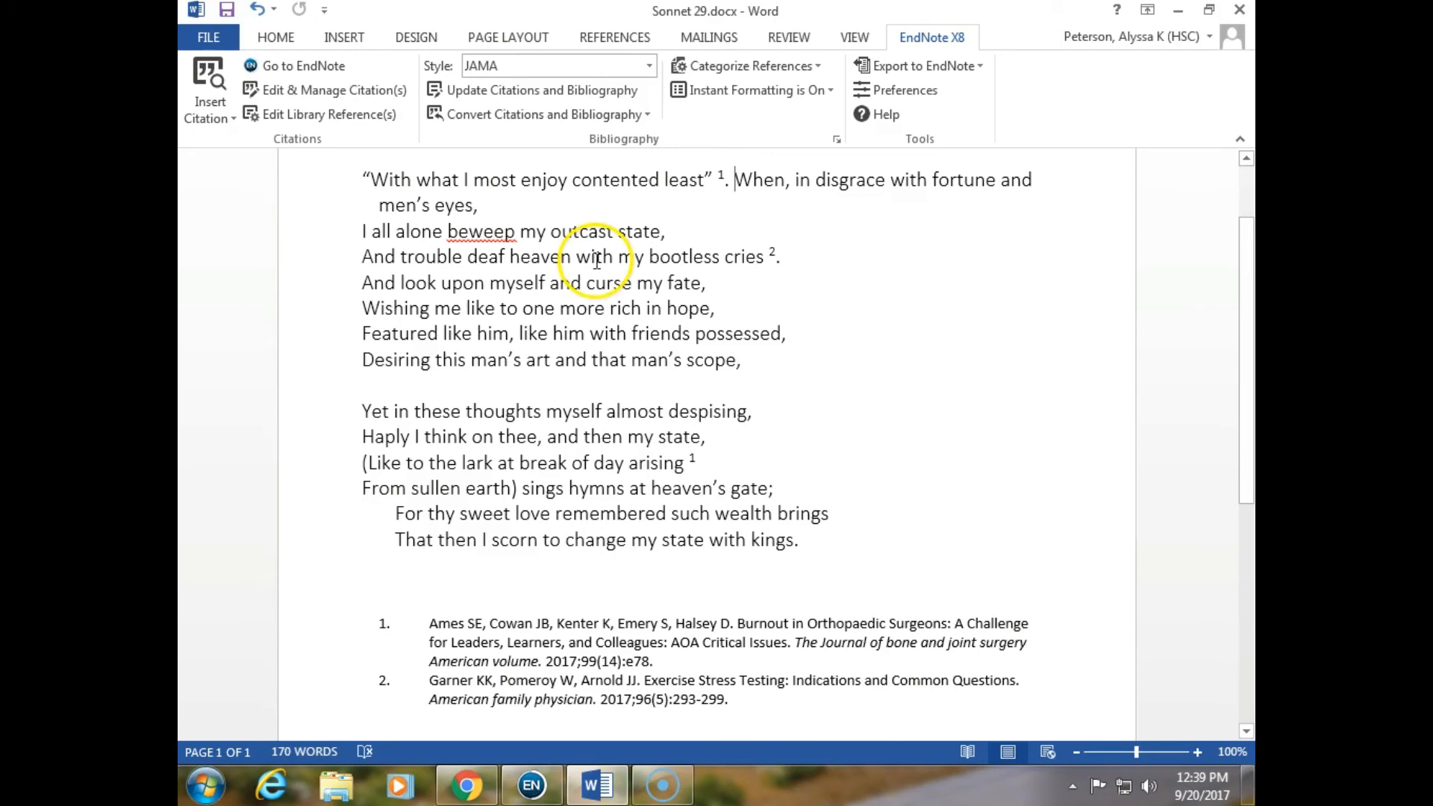
key(Return)
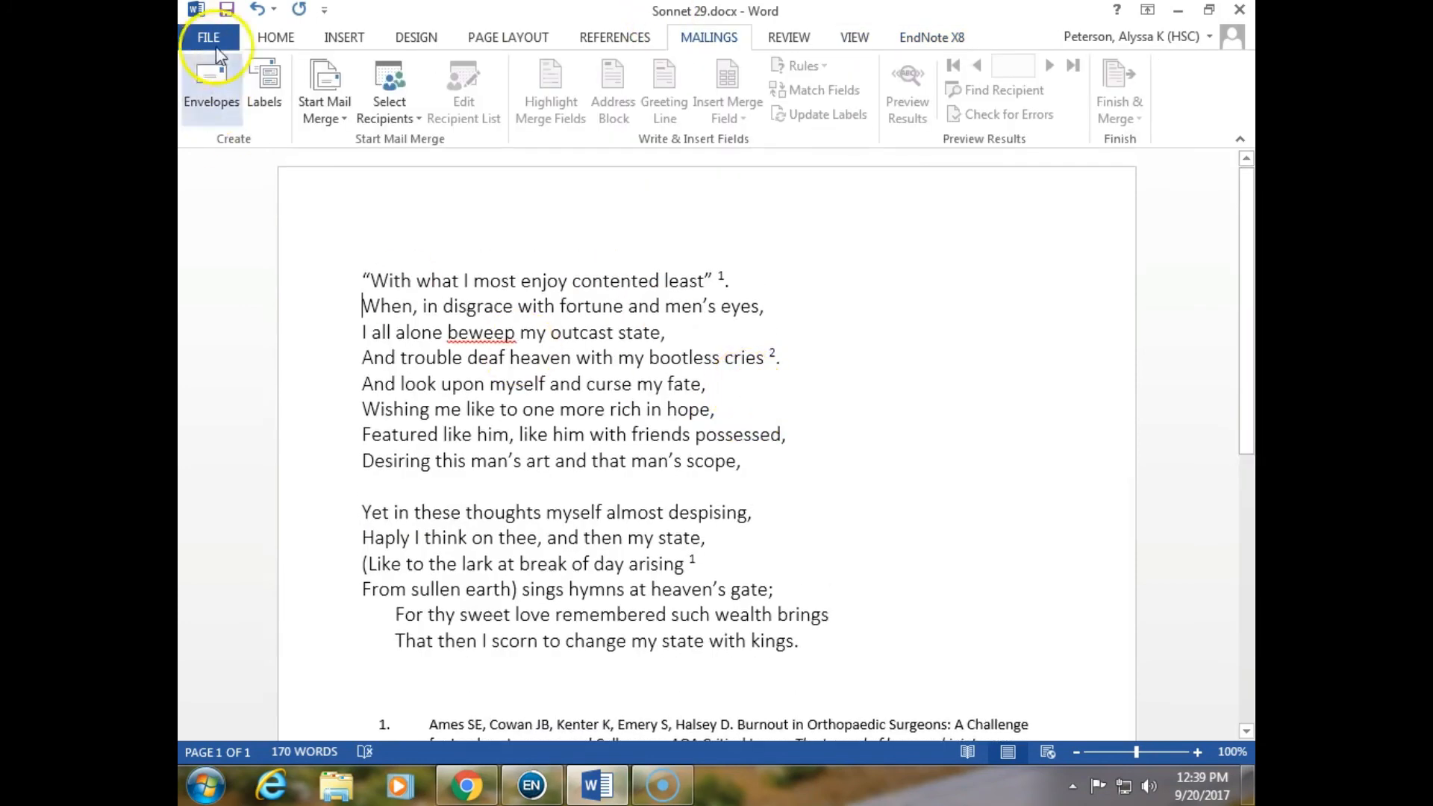
Change the document's citation style back to APA 6th and check the in-text citations
click(909, 39)
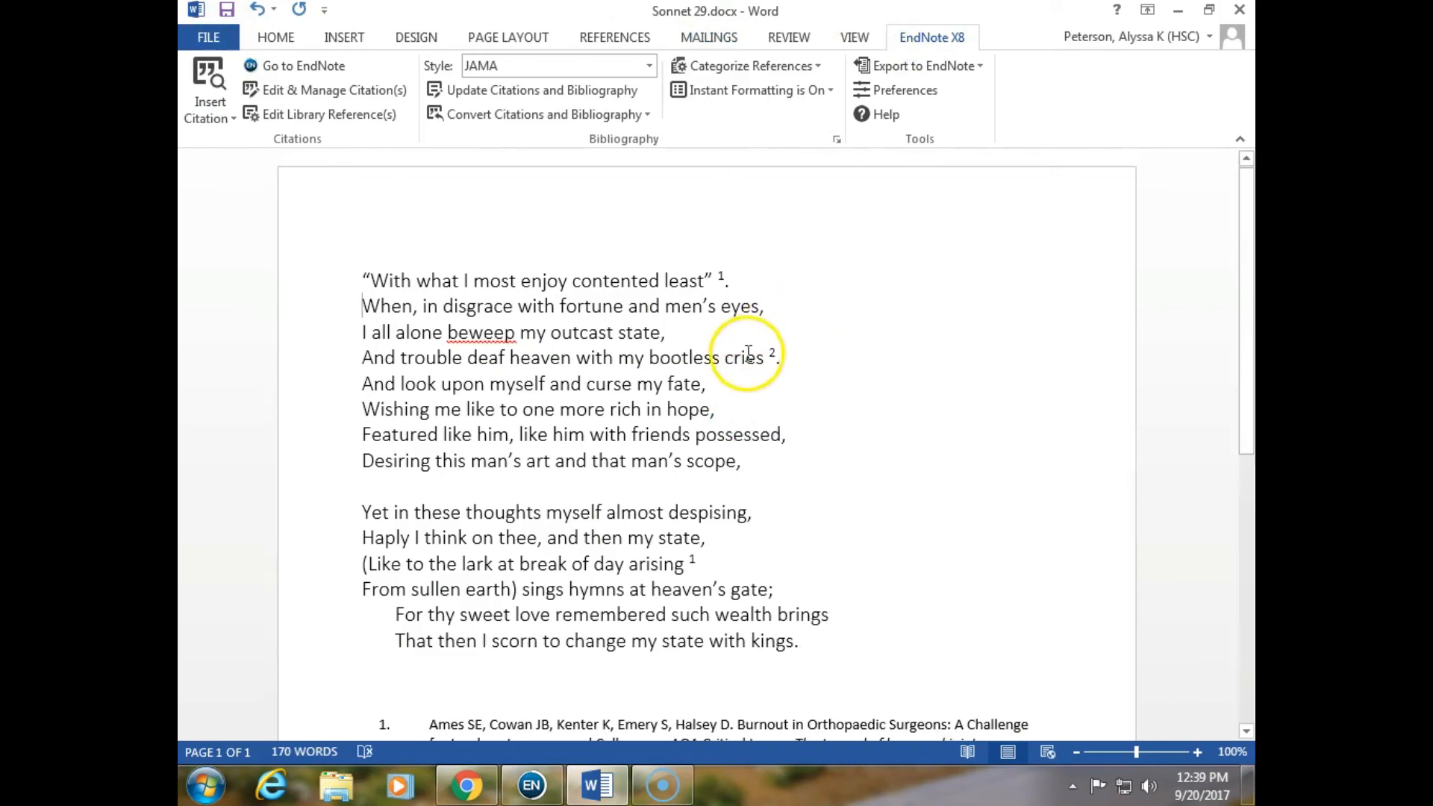
scroll(743, 346, down, 3)
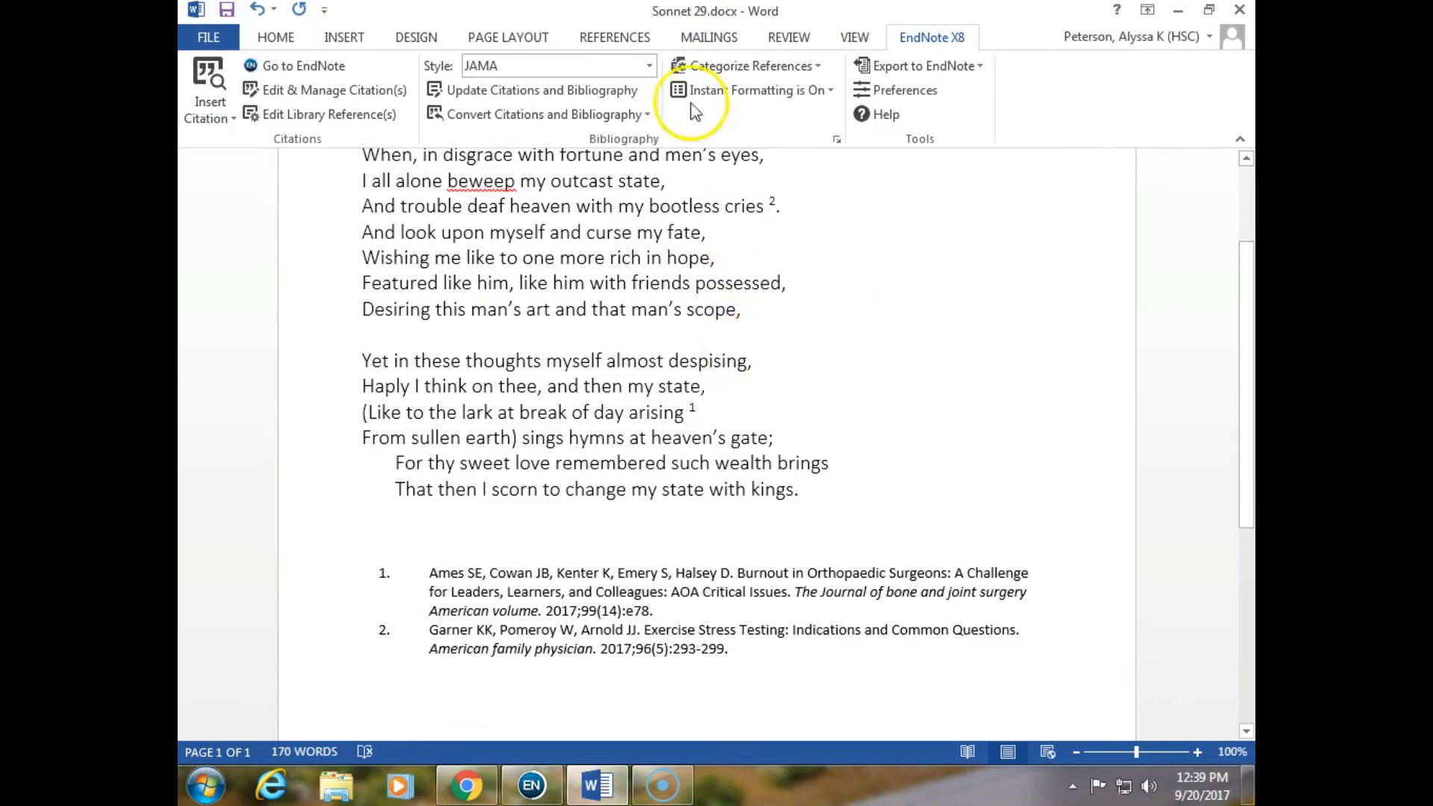
click(649, 66)
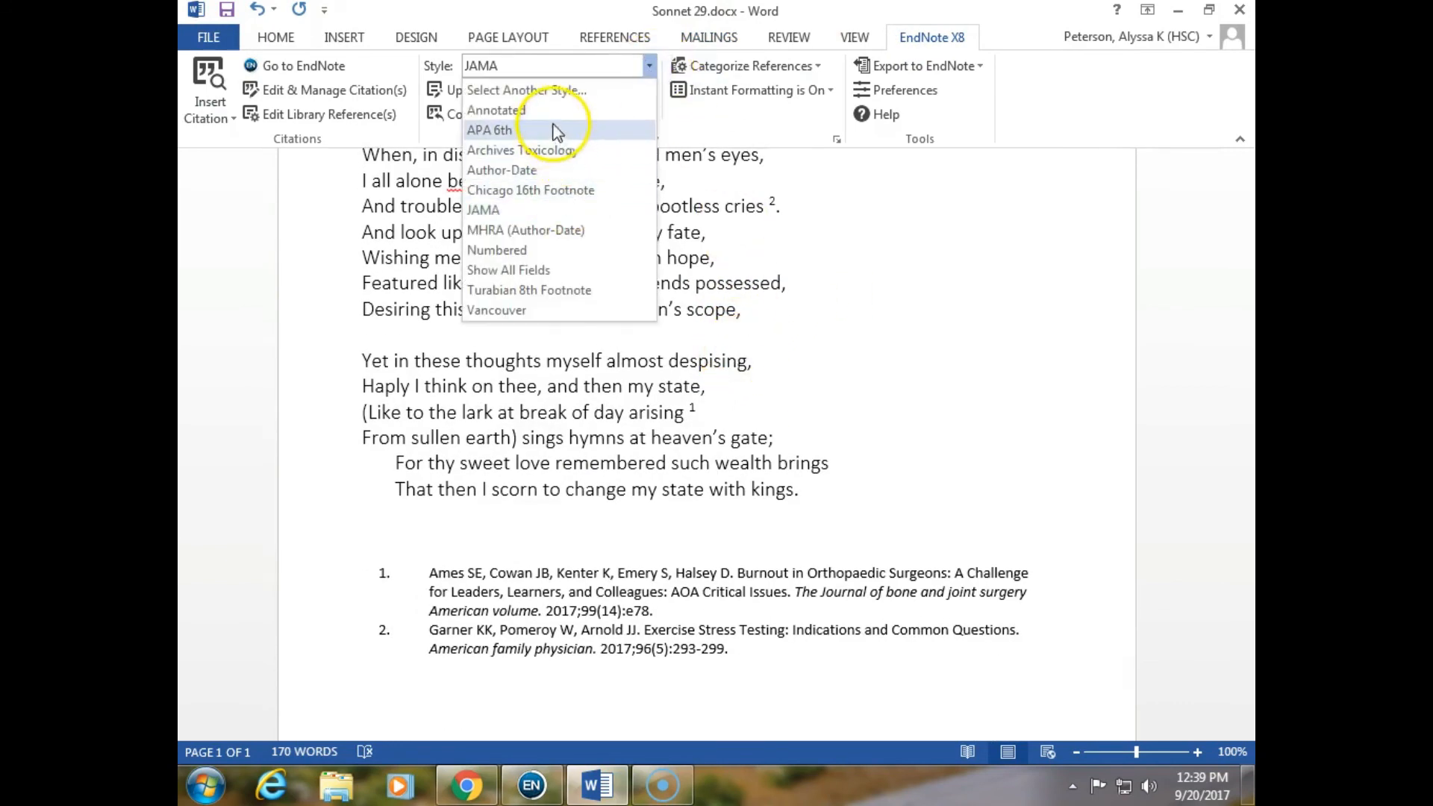
click(523, 130)
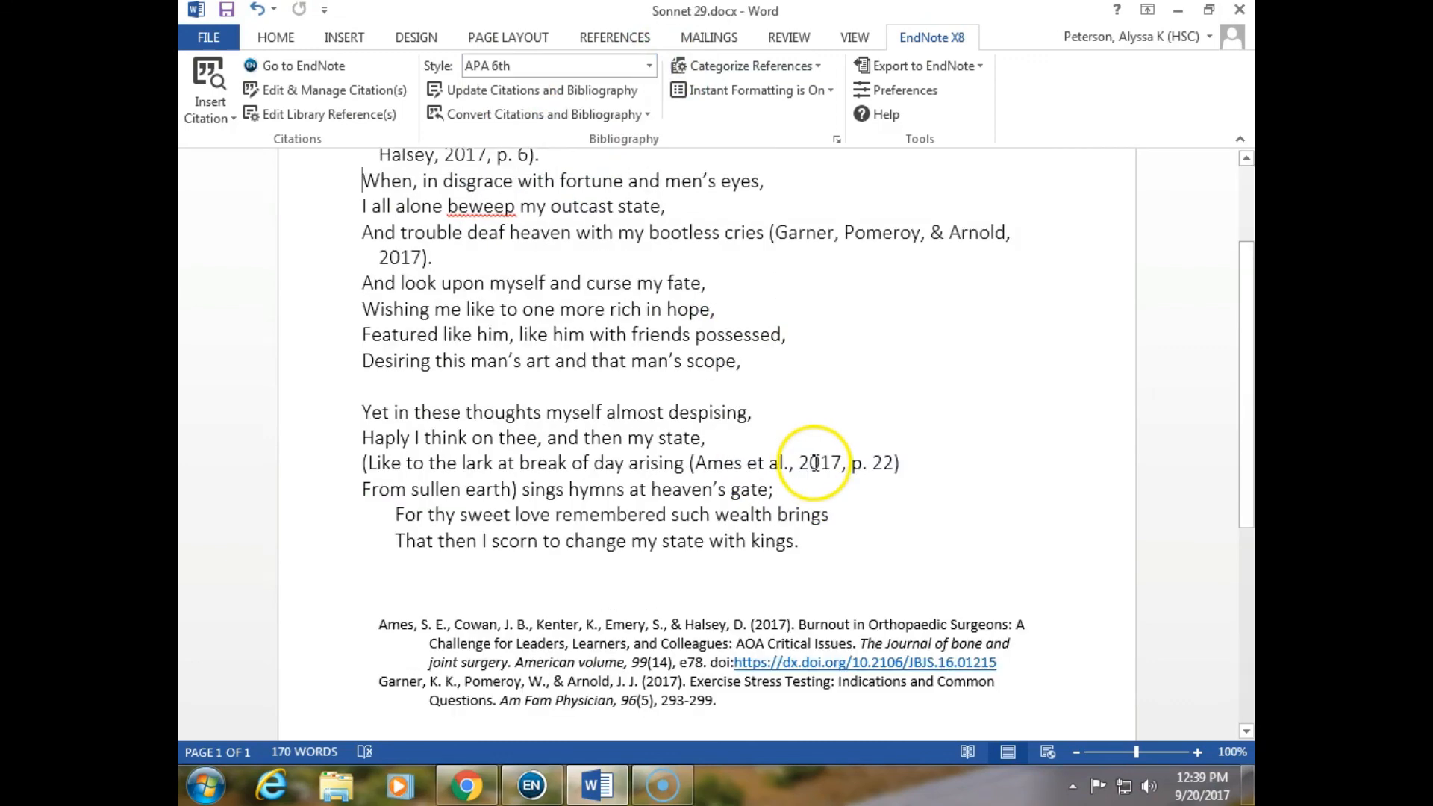
scroll(881, 496, up, 1)
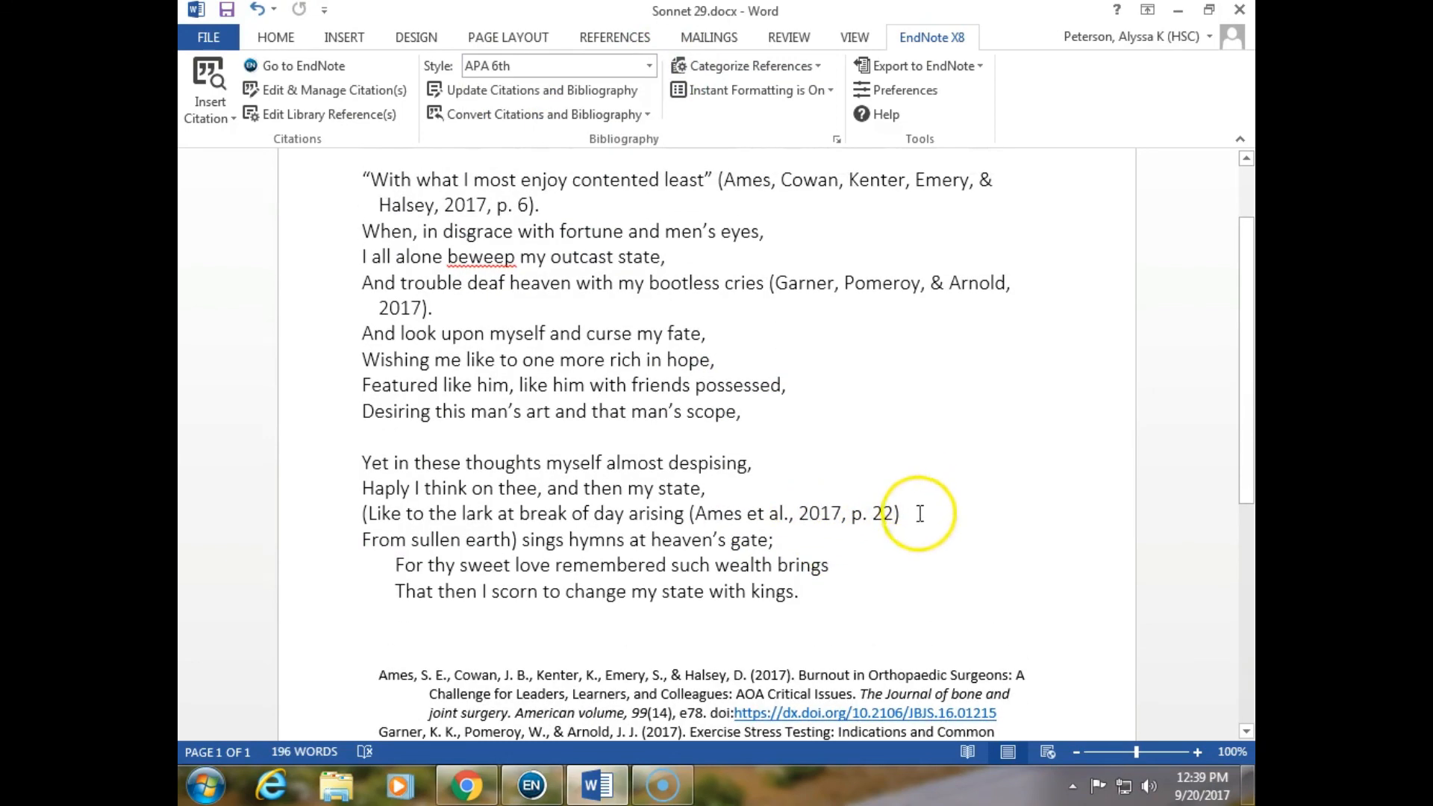
Move the line "(Like to the lark at break of day arising" with its citation to the poem's top, above a blank line, and update the citations
drag(909, 514, 486, 559)
click(486, 560)
click(357, 517)
key(ctrl+c)
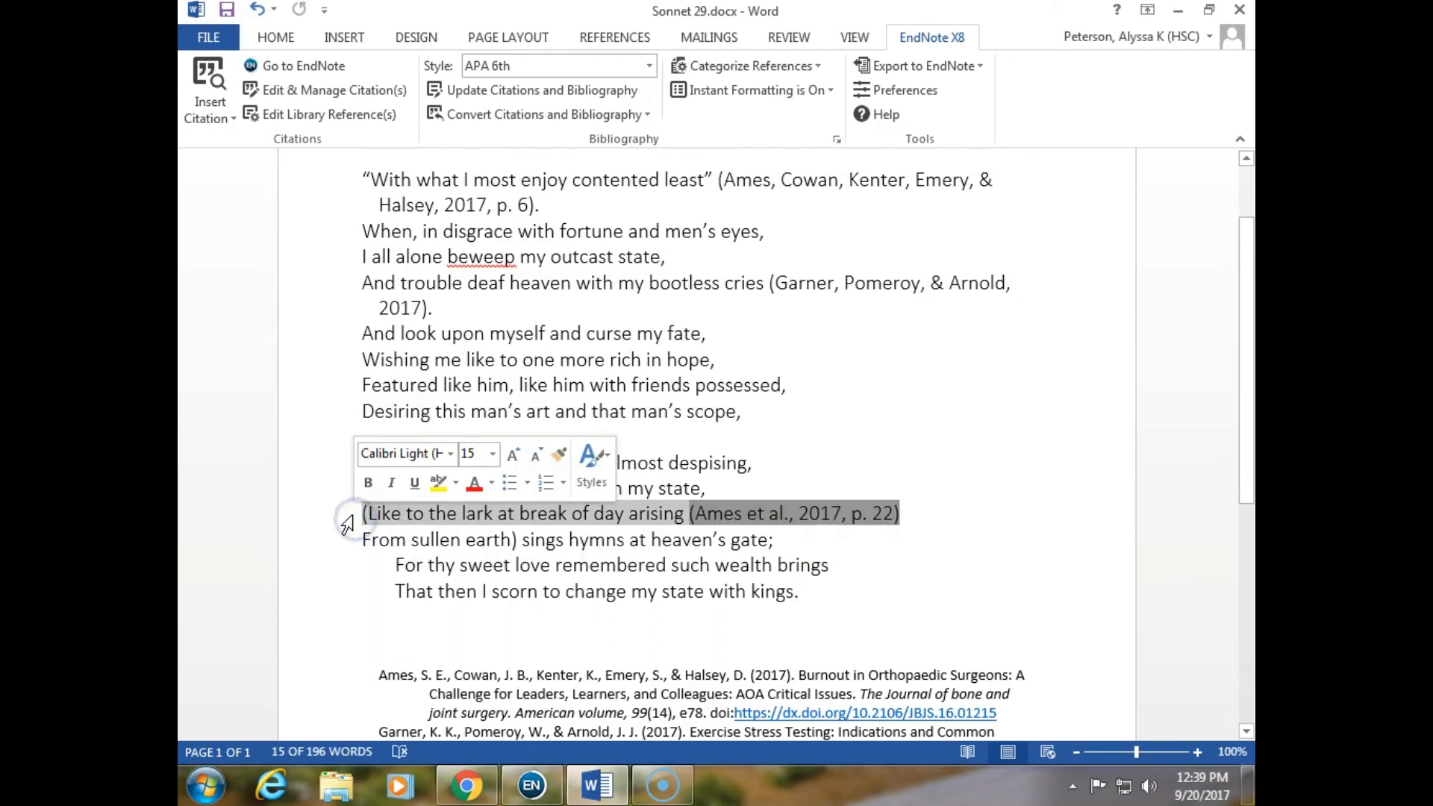
key(Delete)
scroll(344, 448, up, 2)
click(364, 274)
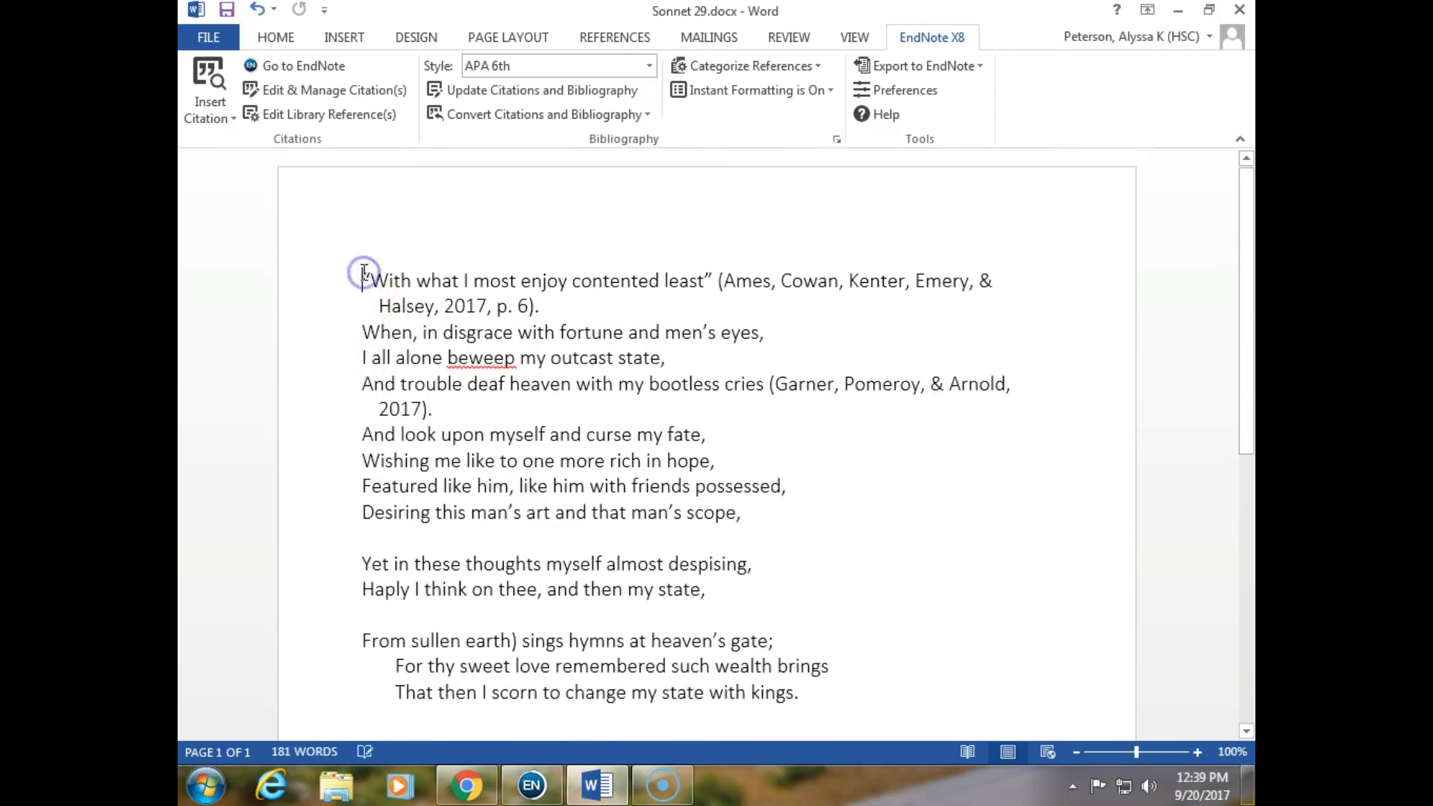
key(Return)
key(Return)
key(ctrl+v)
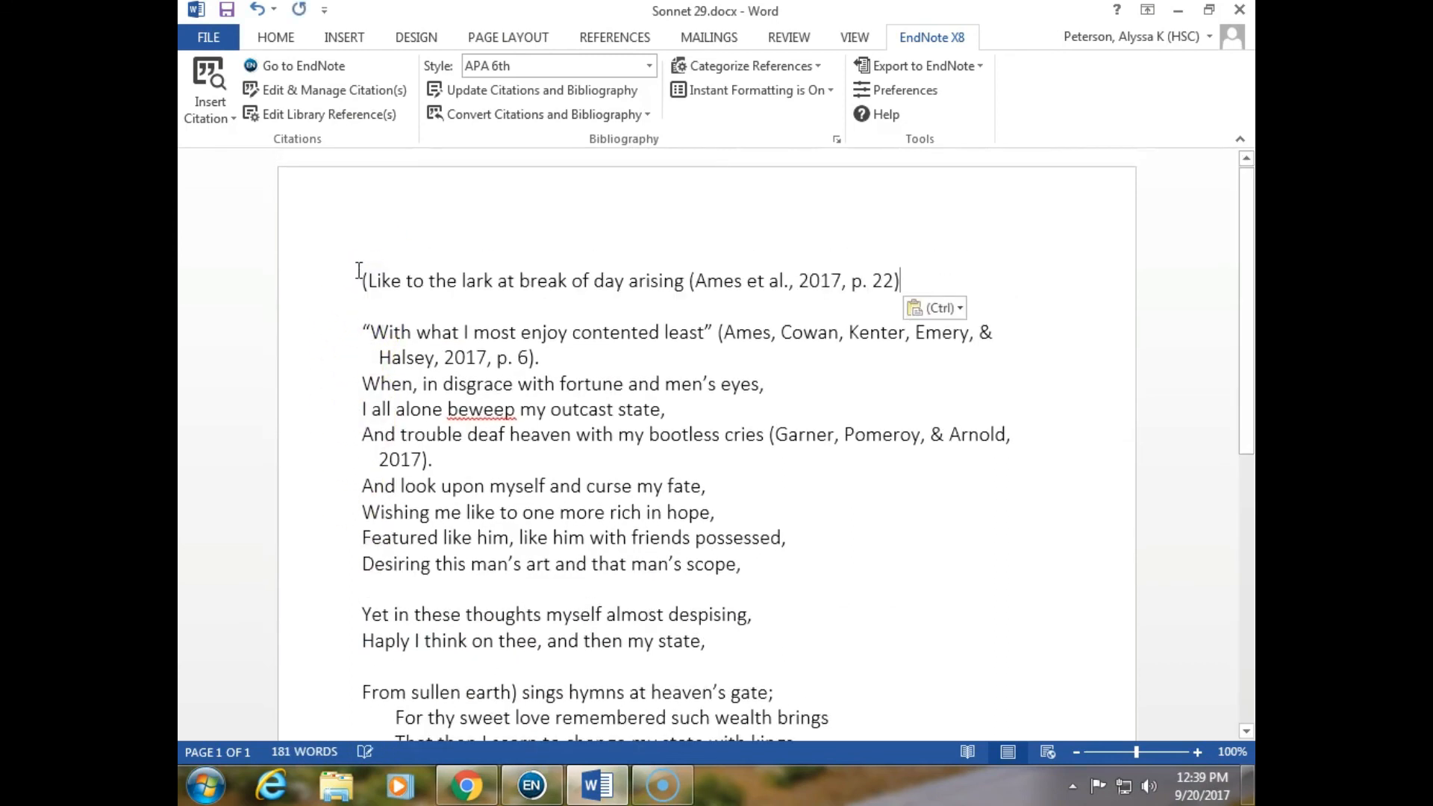
click(481, 90)
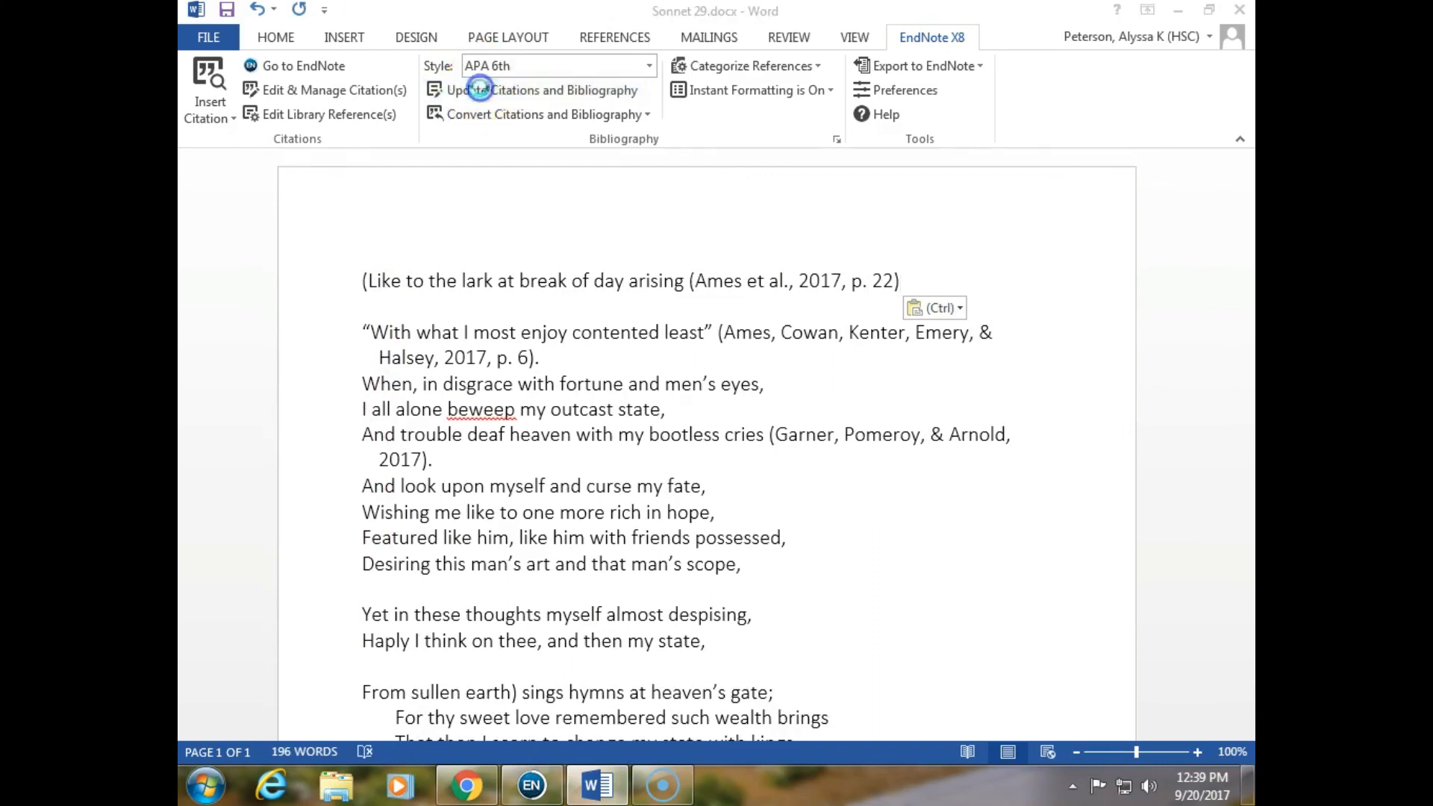